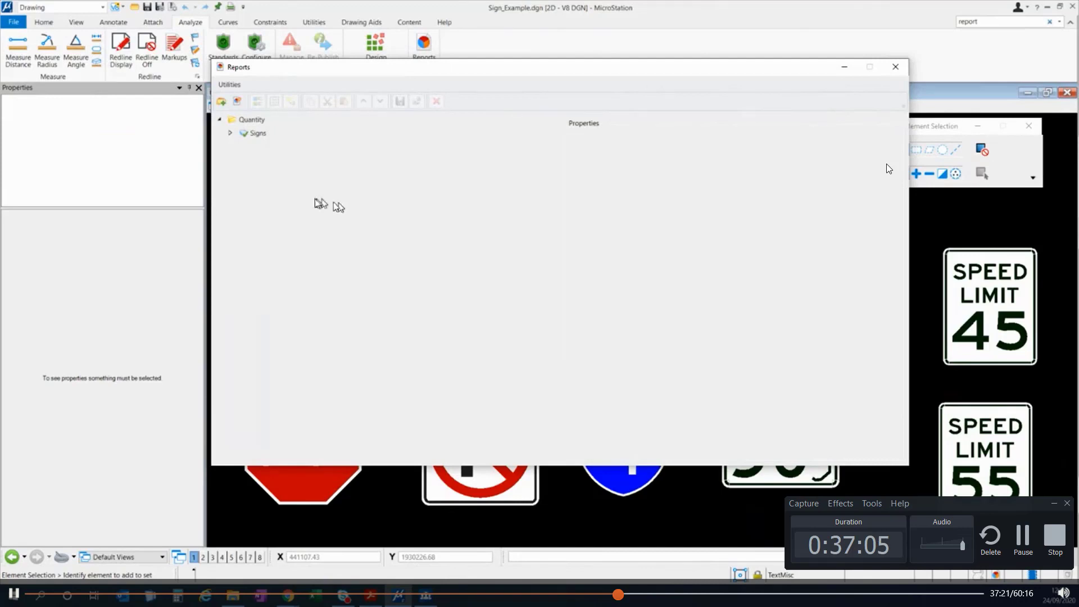
# - Close the Reports window and open the recent library file Civil_Sign.dgnlib
pyautogui.click(895, 66)
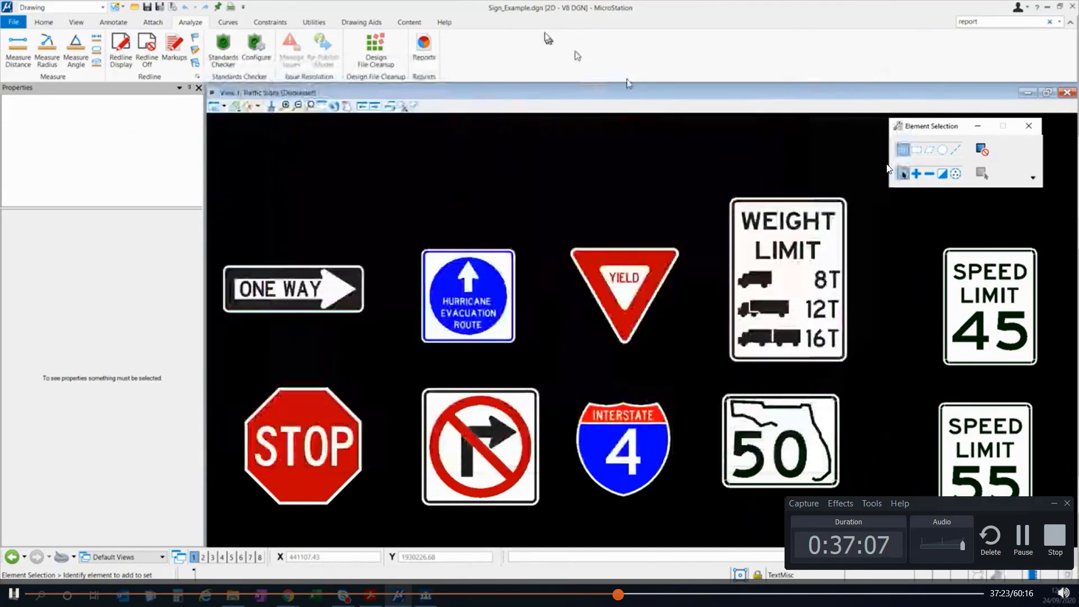
pyautogui.click(13, 21)
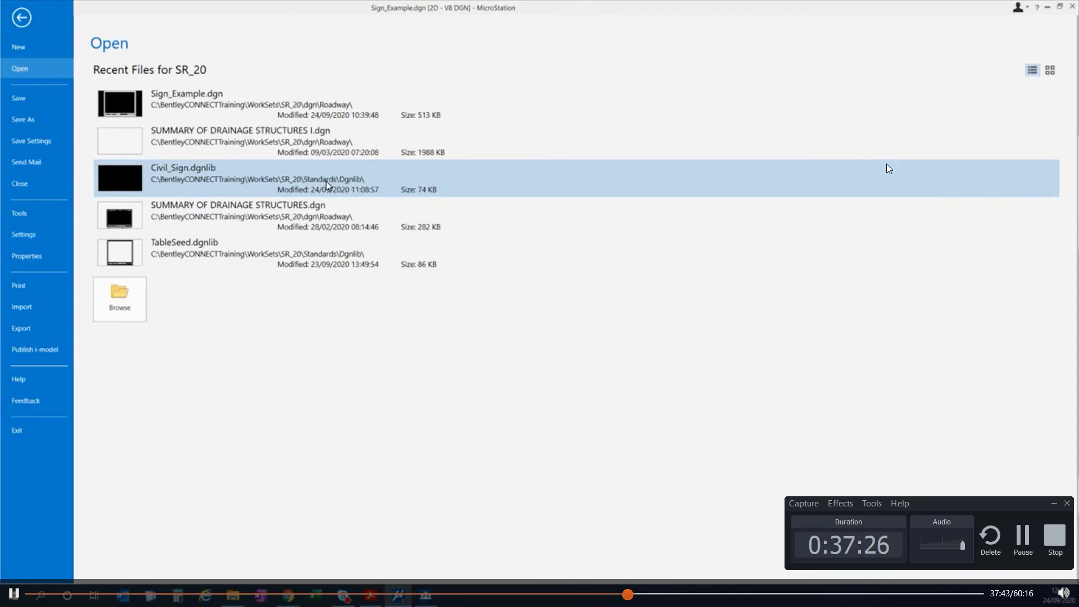
pyautogui.press('Escape')
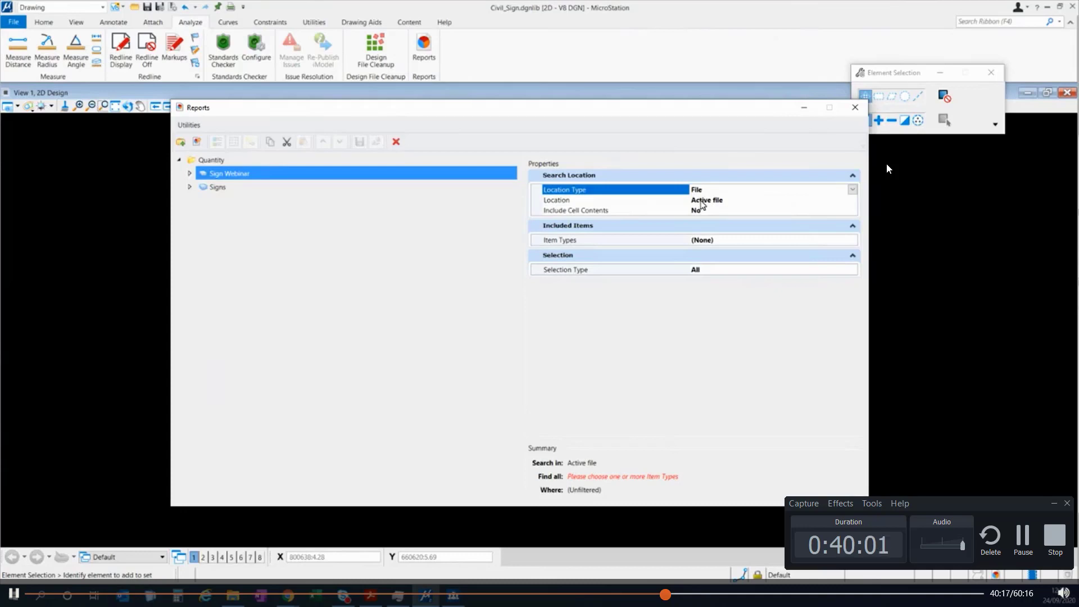
# - Set the Sign Webinar report's search location type to Path and its location to $(MS_DEF)
pyautogui.click(842, 200)
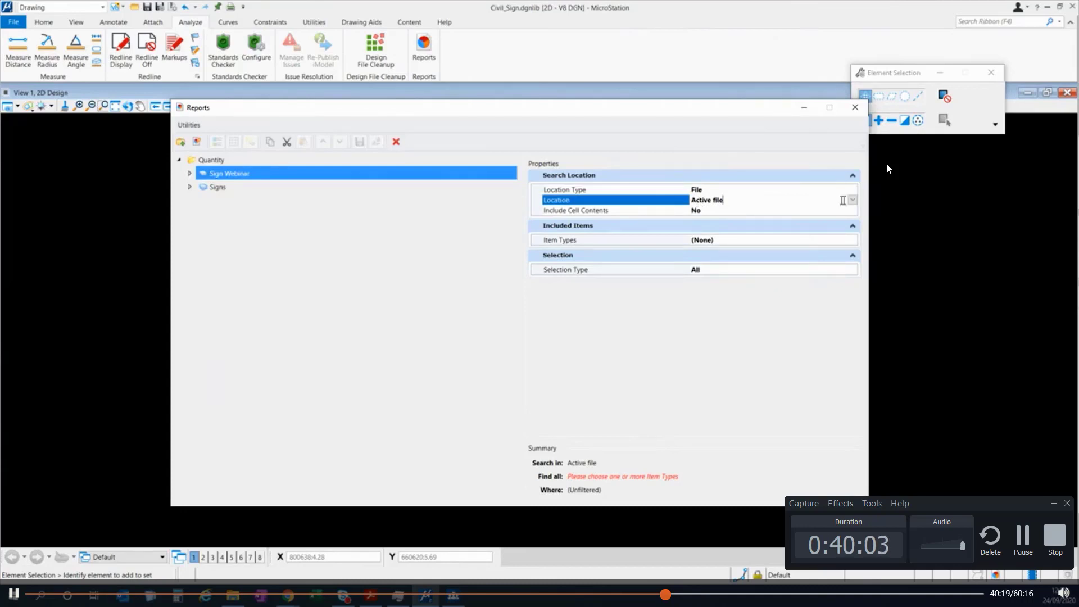
pyautogui.click(852, 201)
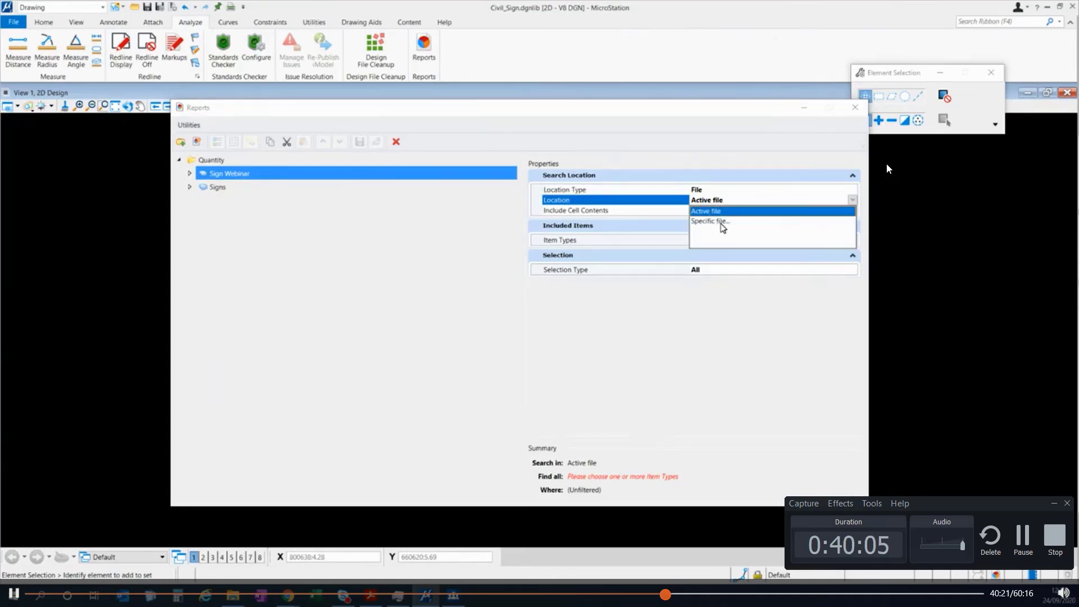
pyautogui.click(694, 182)
pyautogui.click(694, 189)
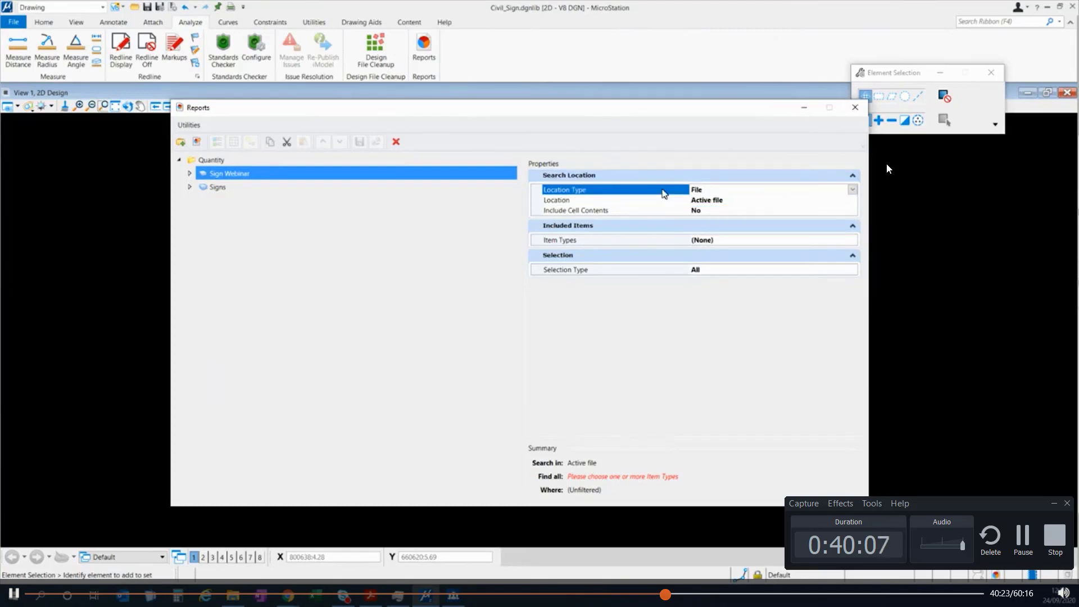
pyautogui.click(851, 190)
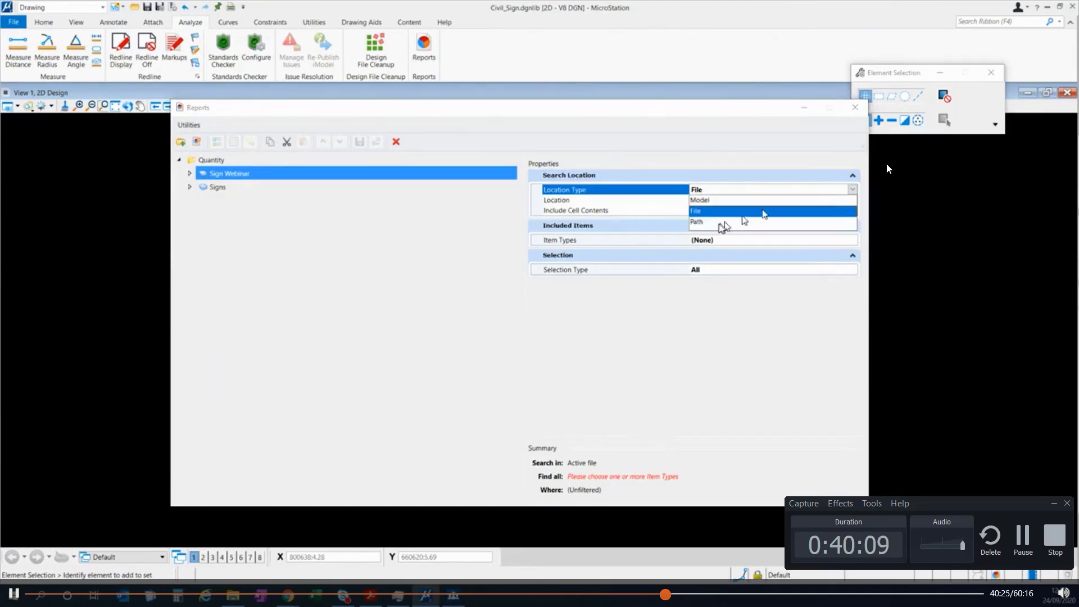
pyautogui.click(705, 223)
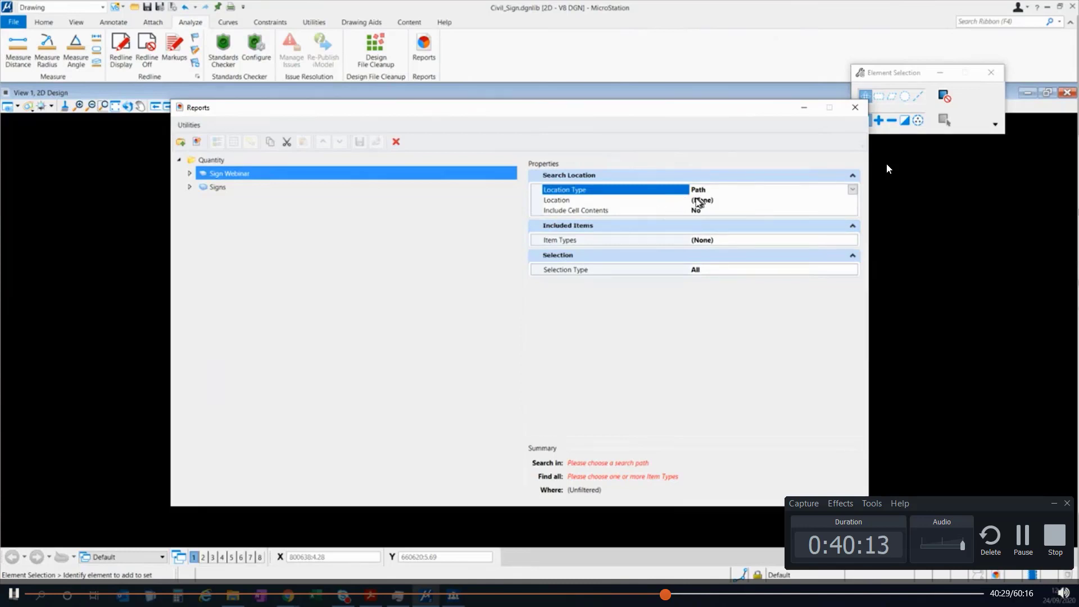
pyautogui.click(835, 201)
pyautogui.click(853, 201)
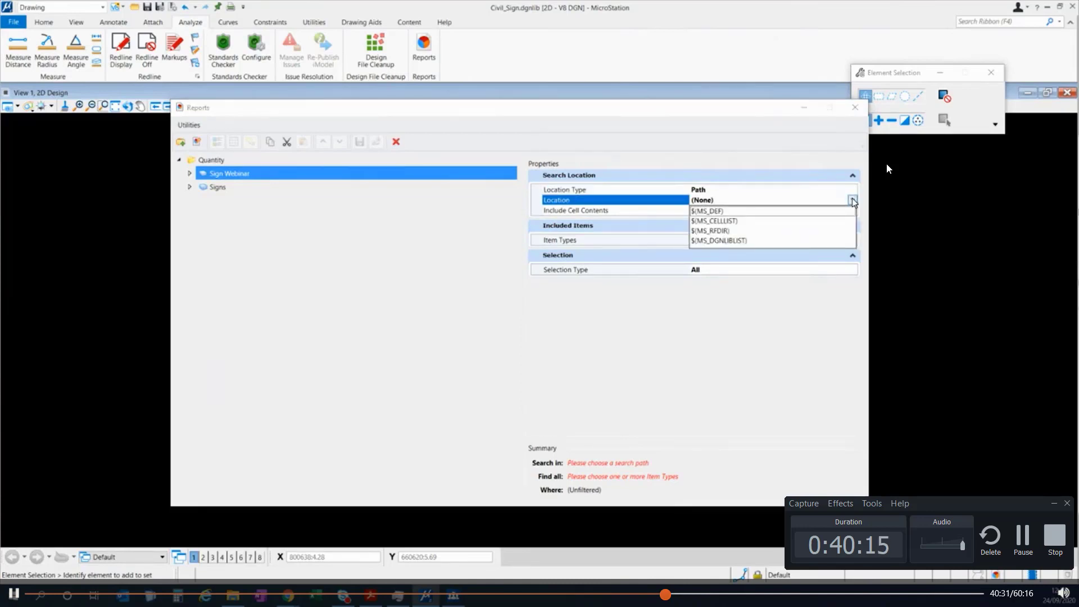
pyautogui.click(724, 211)
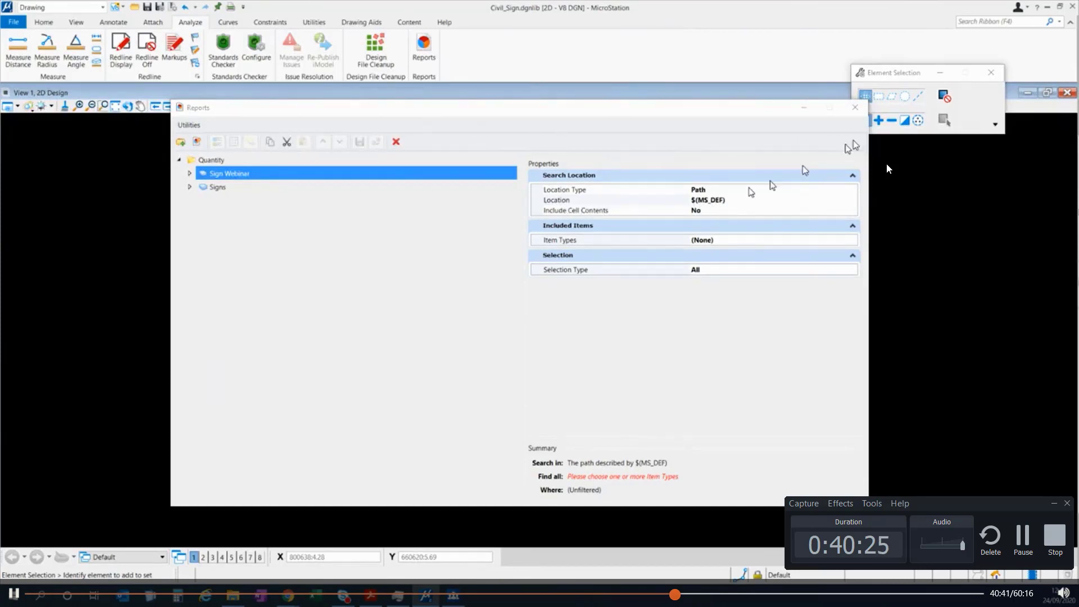
# - Look up the MS_DEF configuration variable and examine its definition and expanded path without changing it
pyautogui.click(974, 24)
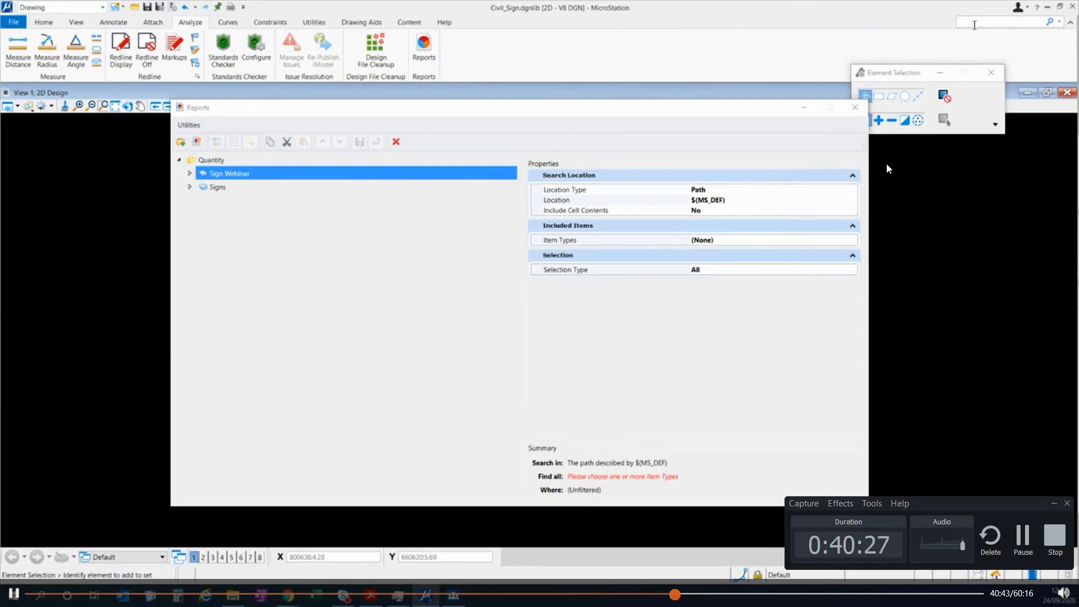
pyautogui.write('configu')
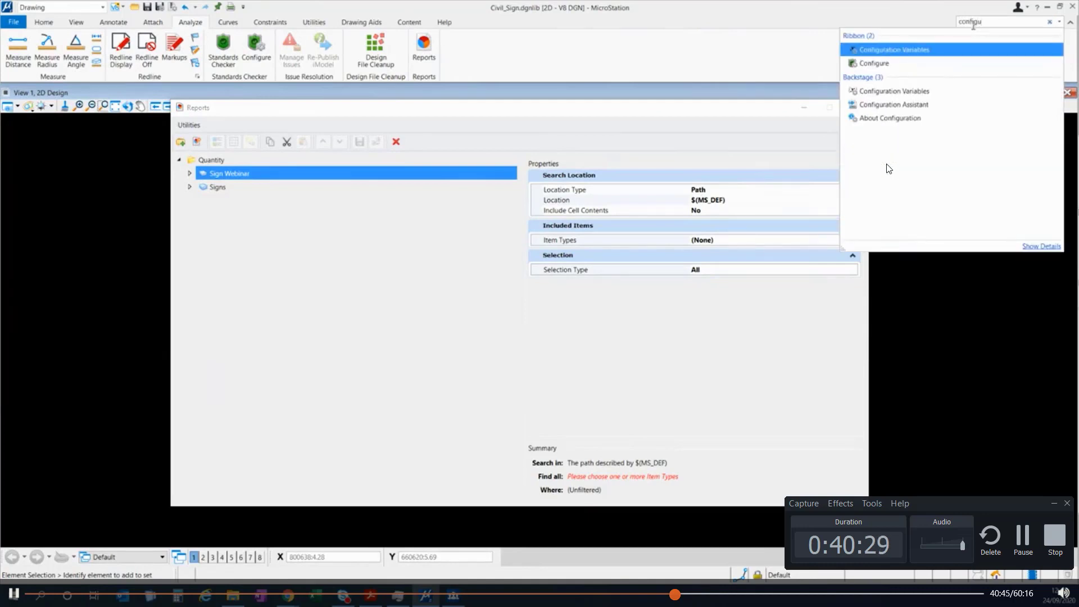
pyautogui.click(929, 51)
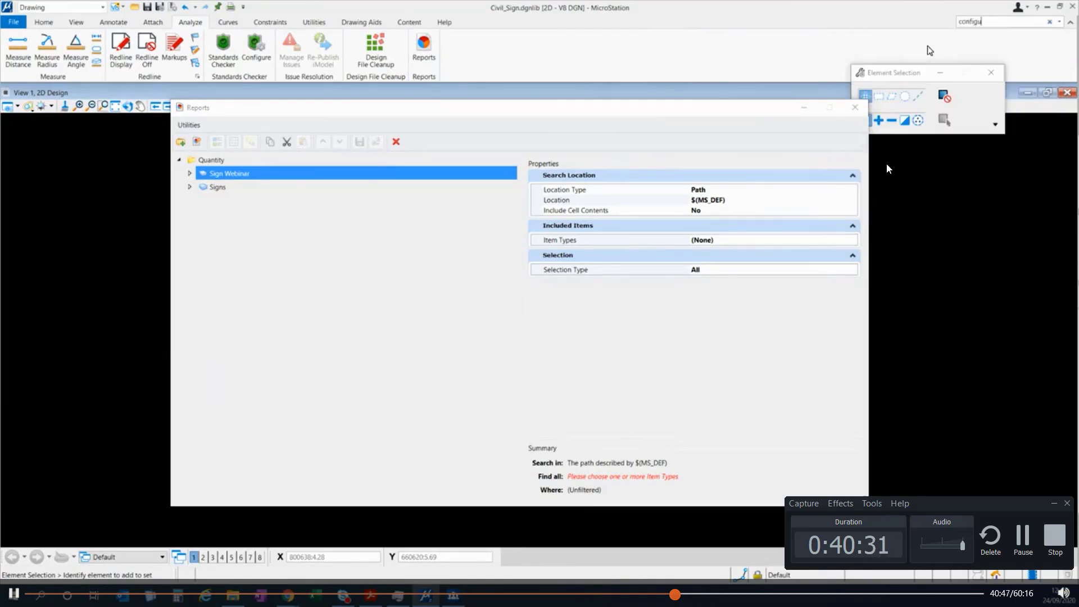
pyautogui.click(348, 58)
pyautogui.write('ms')
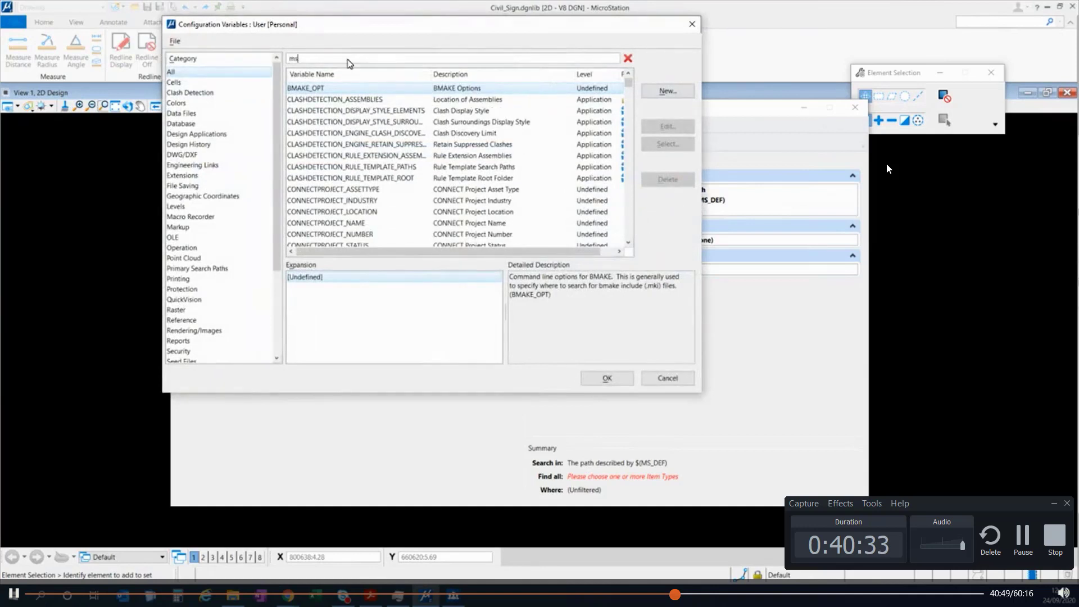
pyautogui.write('_def')
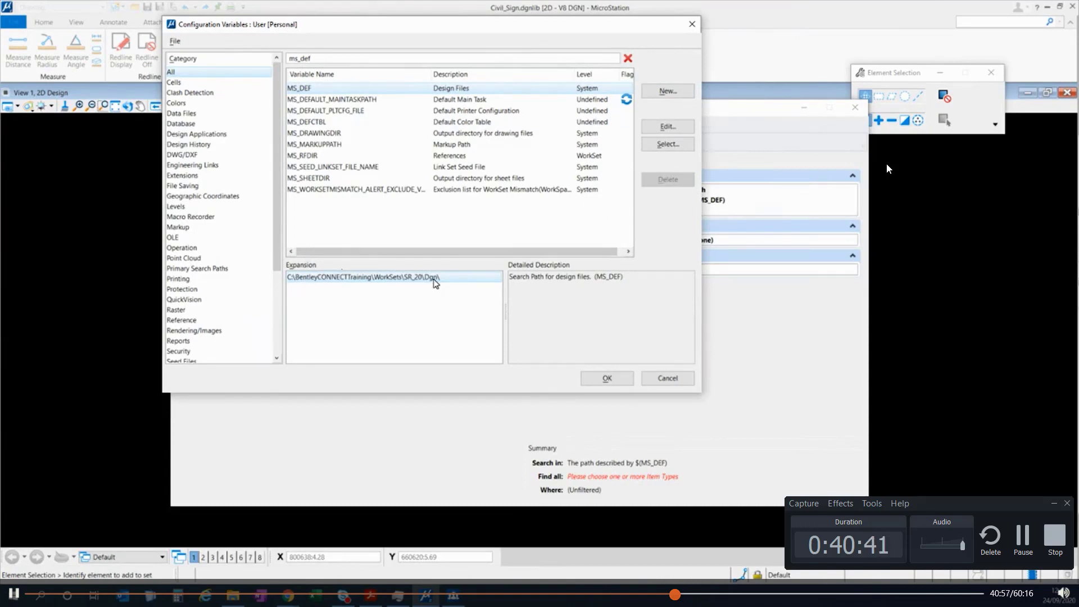
pyautogui.click(668, 127)
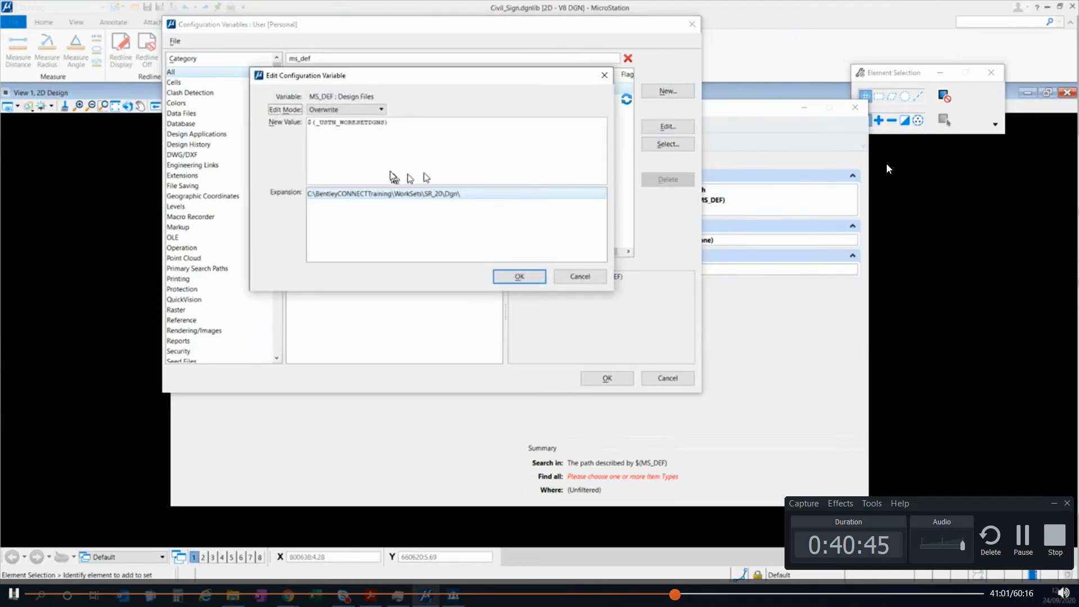
pyautogui.click(580, 276)
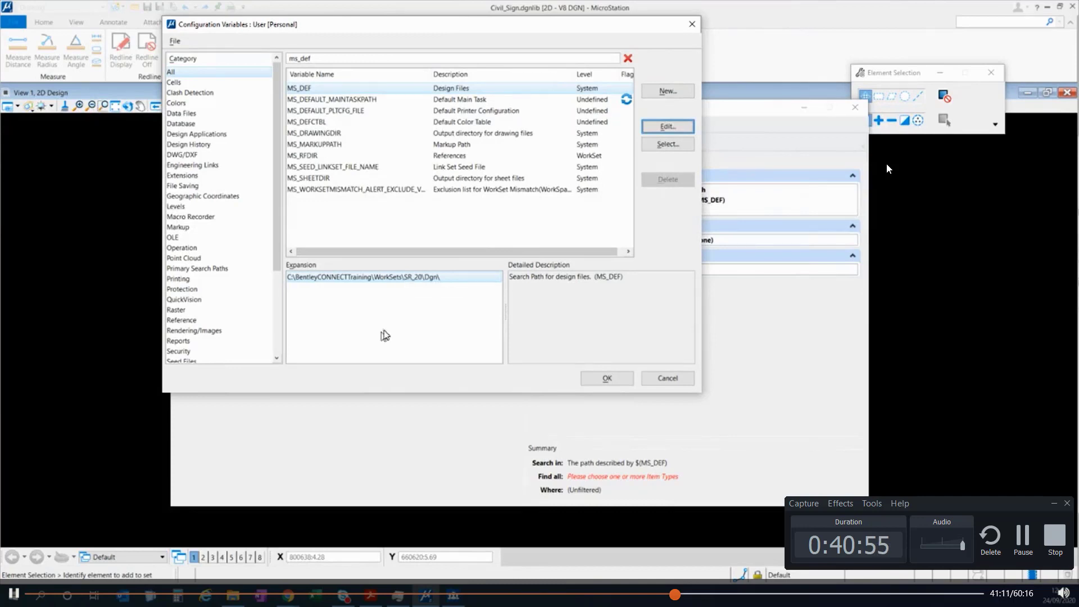
pyautogui.click(656, 383)
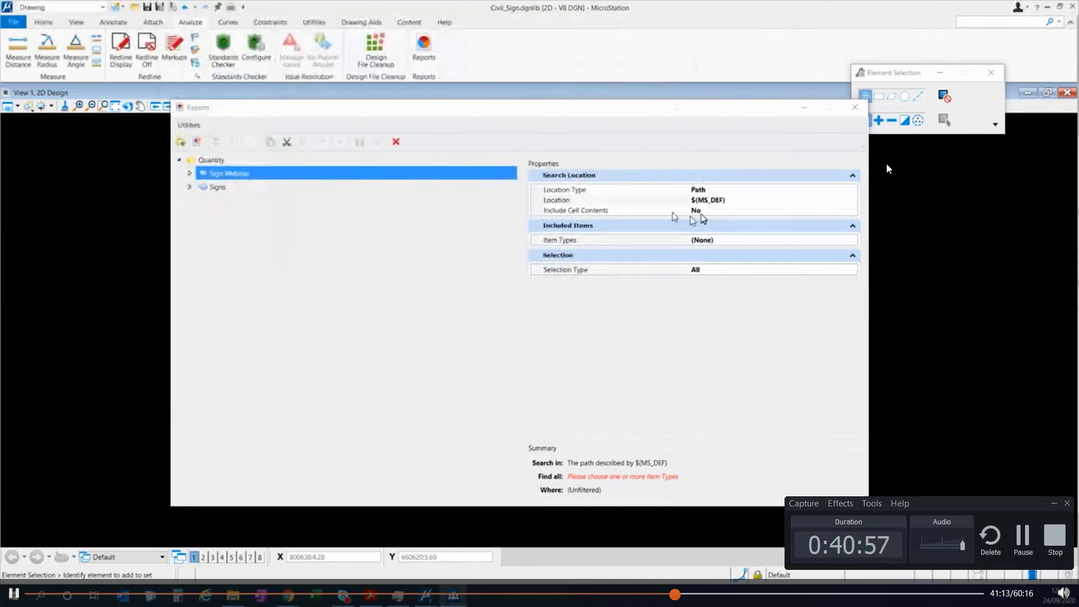
# - Set the Sign Webinar report's location type to File and choose Sign_Example.dgn as the specific file to search
pyautogui.click(719, 190)
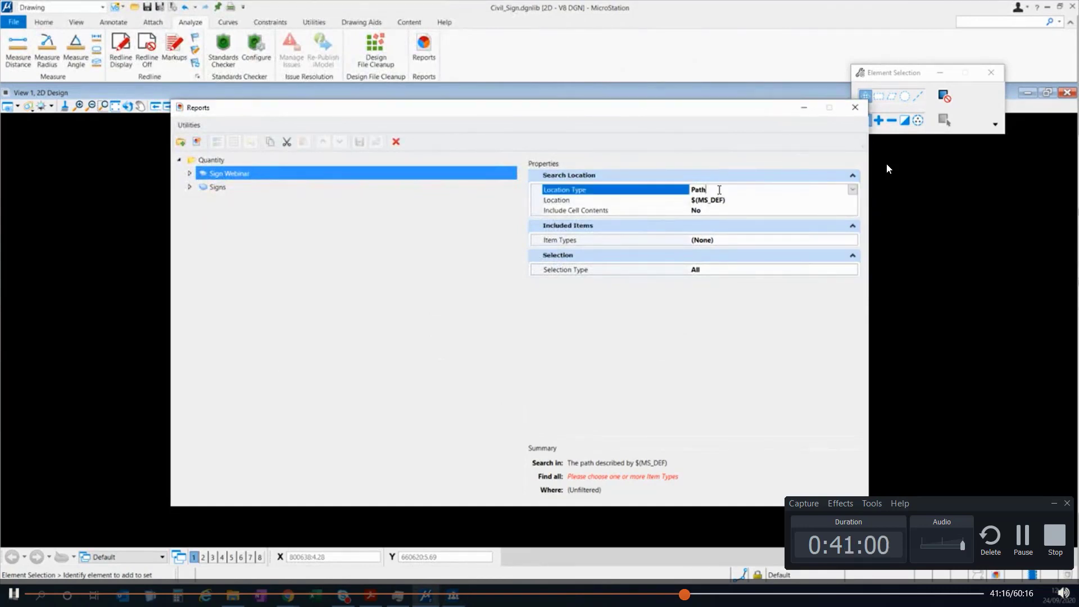
pyautogui.click(748, 200)
pyautogui.click(850, 190)
pyautogui.click(852, 191)
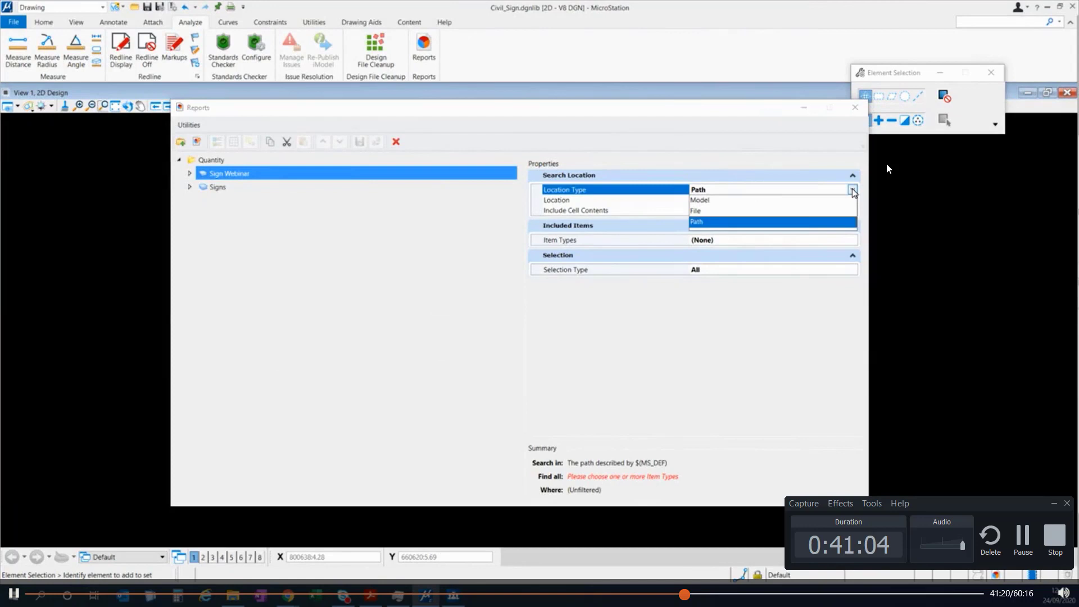
pyautogui.click(728, 213)
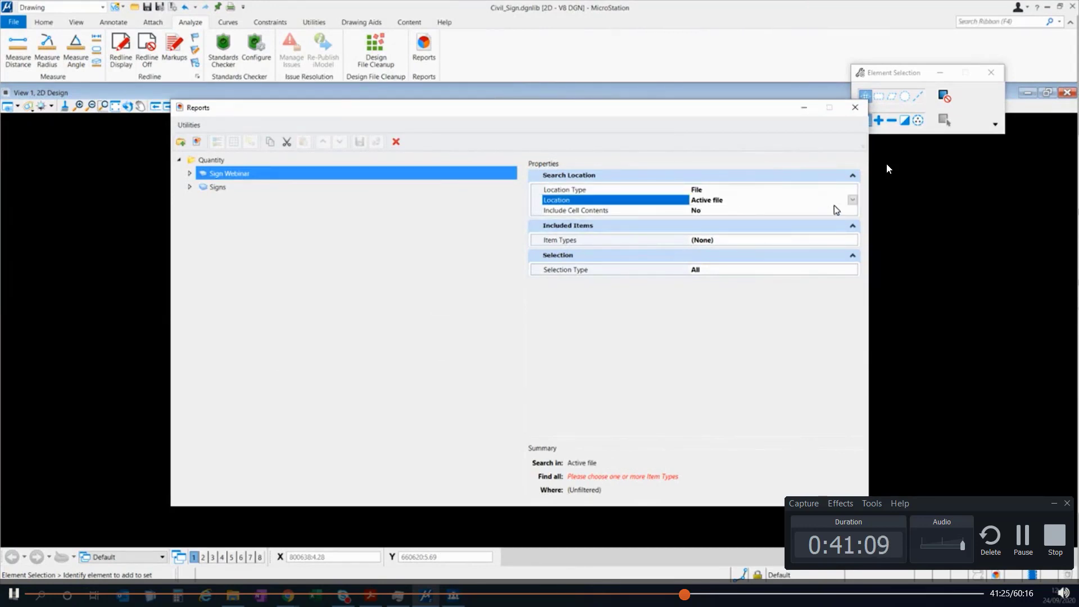
pyautogui.click(851, 201)
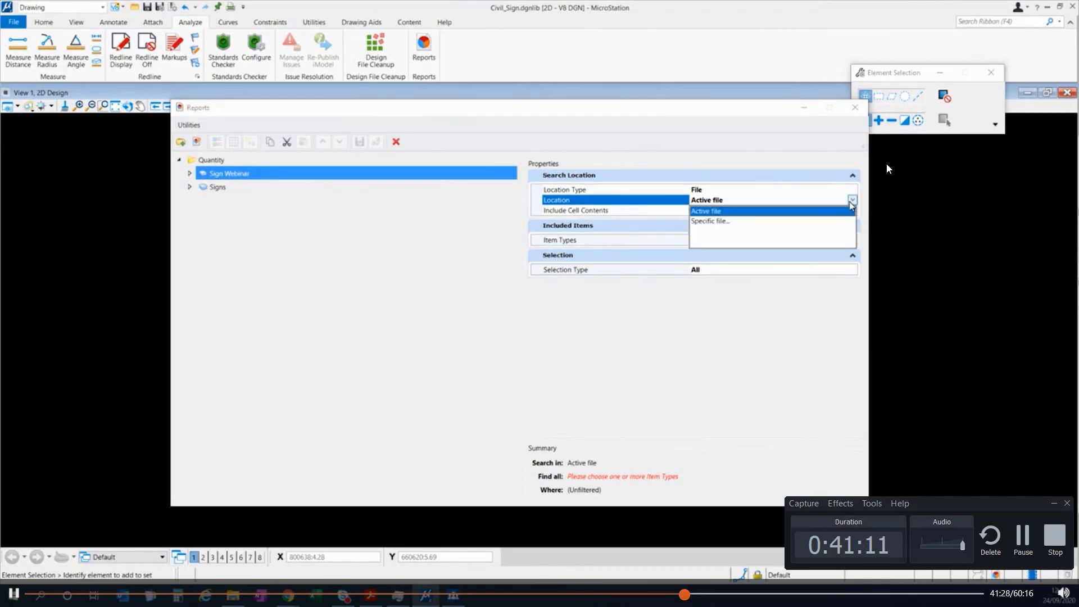
pyautogui.click(716, 221)
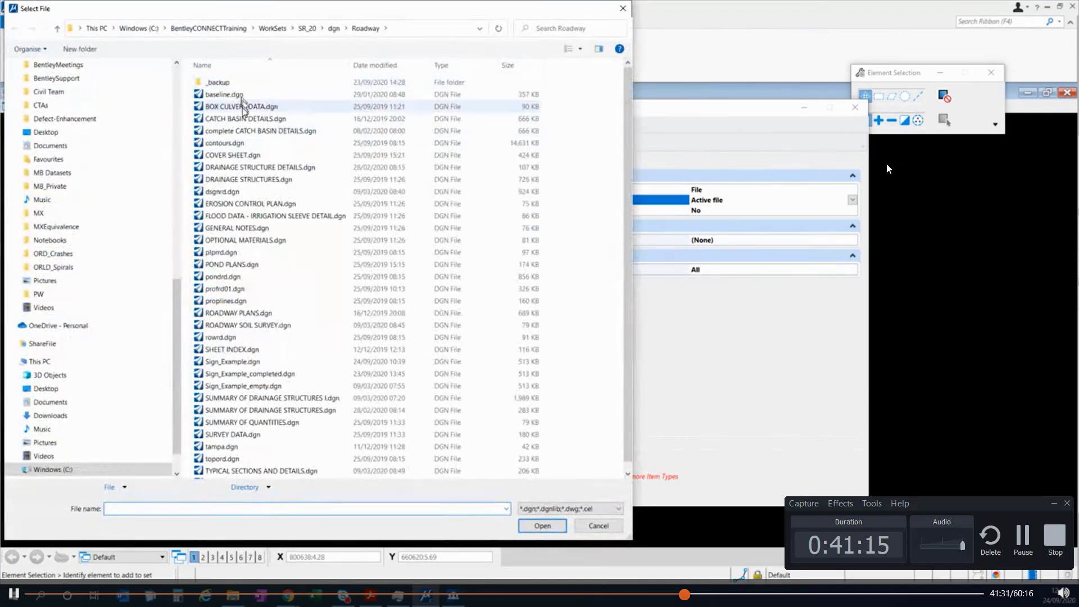
pyautogui.click(228, 364)
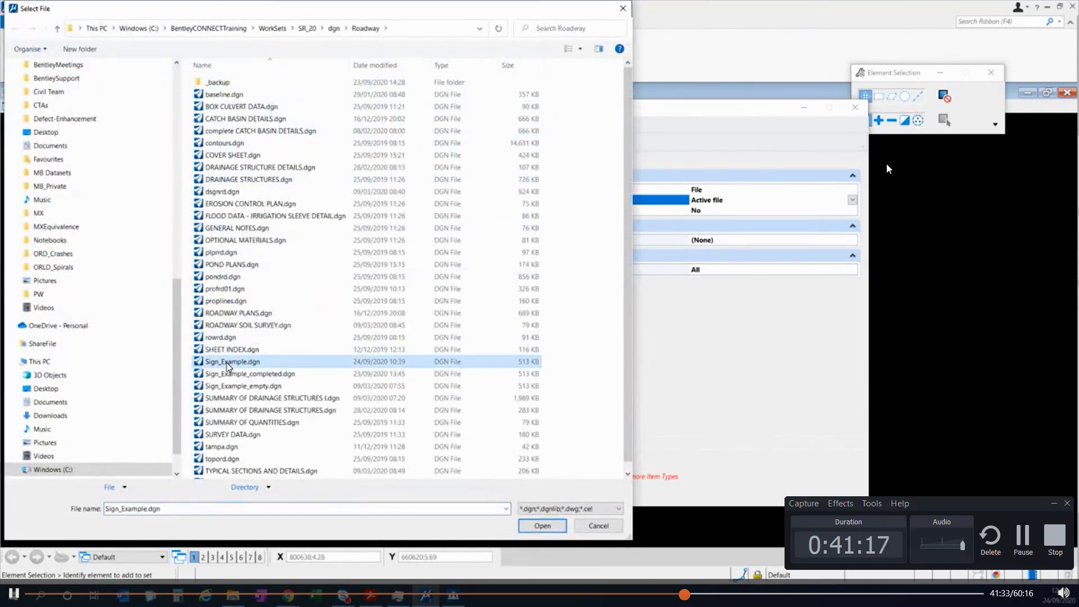
pyautogui.click(542, 526)
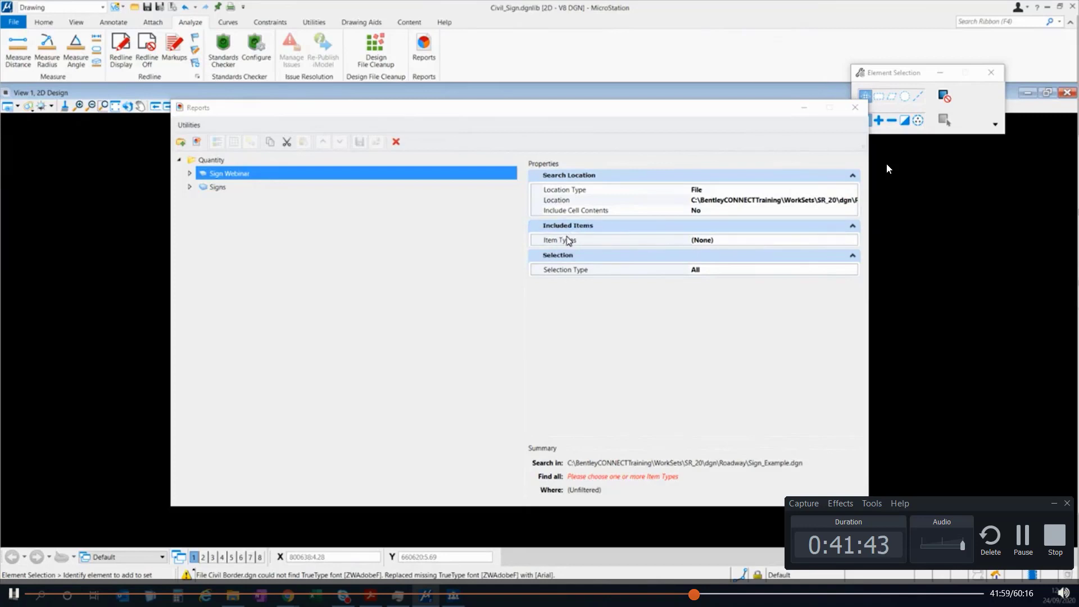
# - Include the RoadSign item type from the Sign library in the Sign Webinar report
pyautogui.click(736, 241)
pyautogui.click(852, 240)
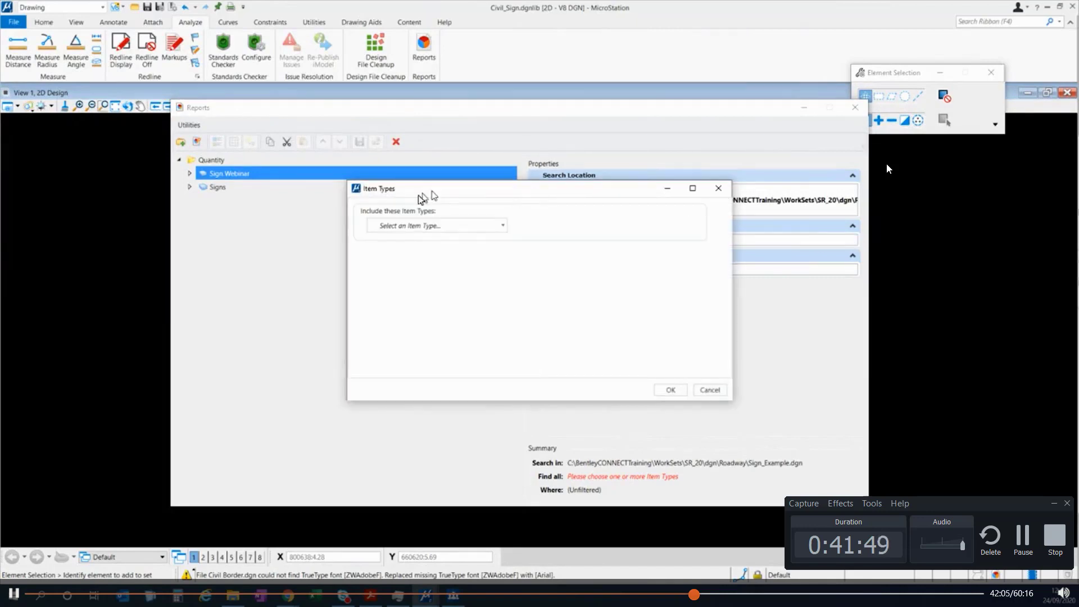
pyautogui.click(405, 227)
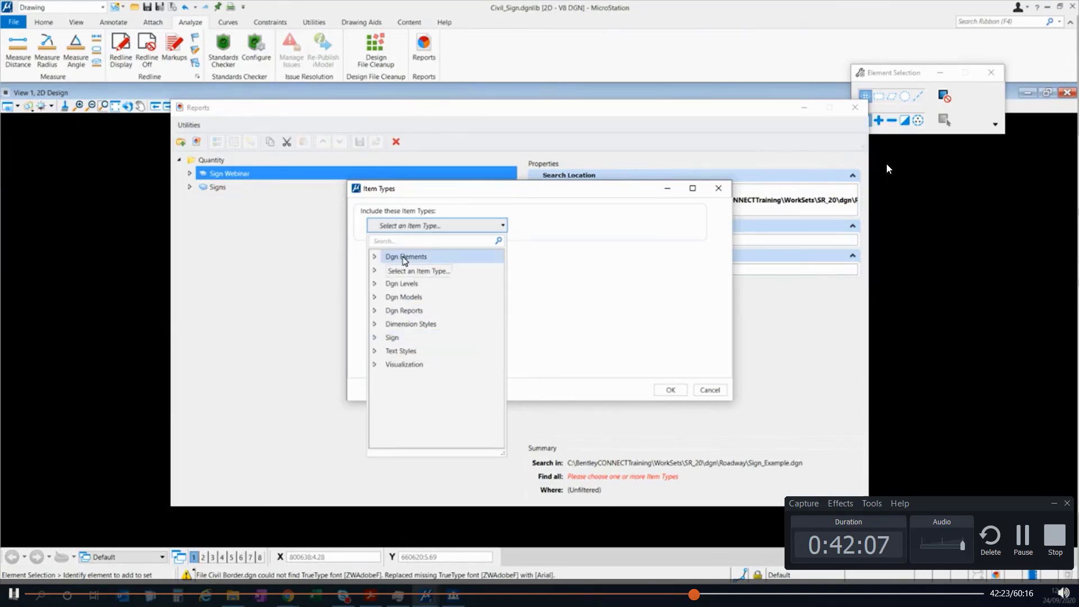
pyautogui.click(375, 258)
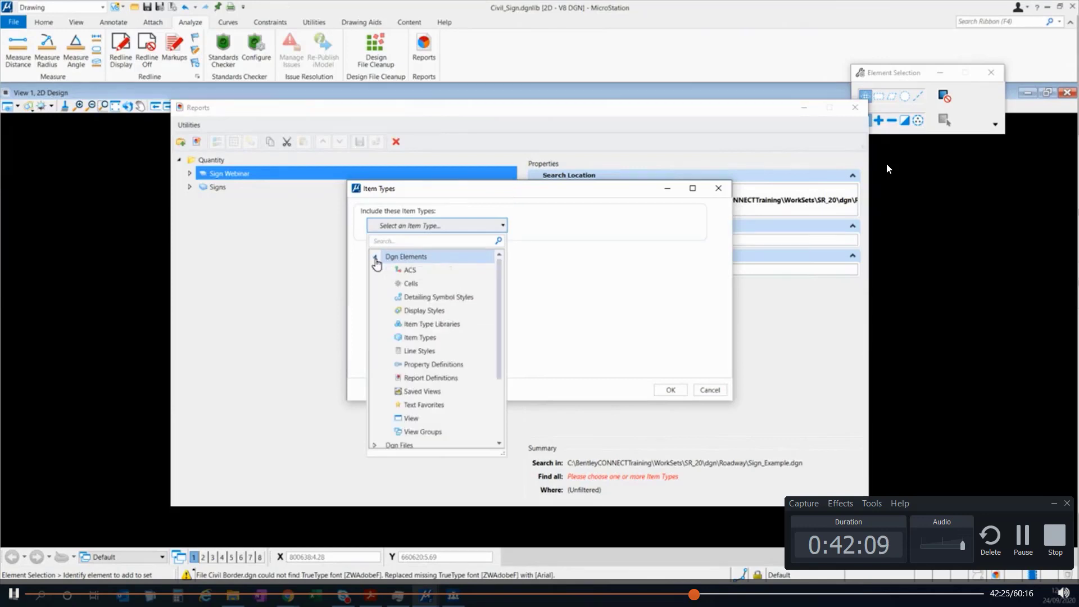
pyautogui.click(375, 259)
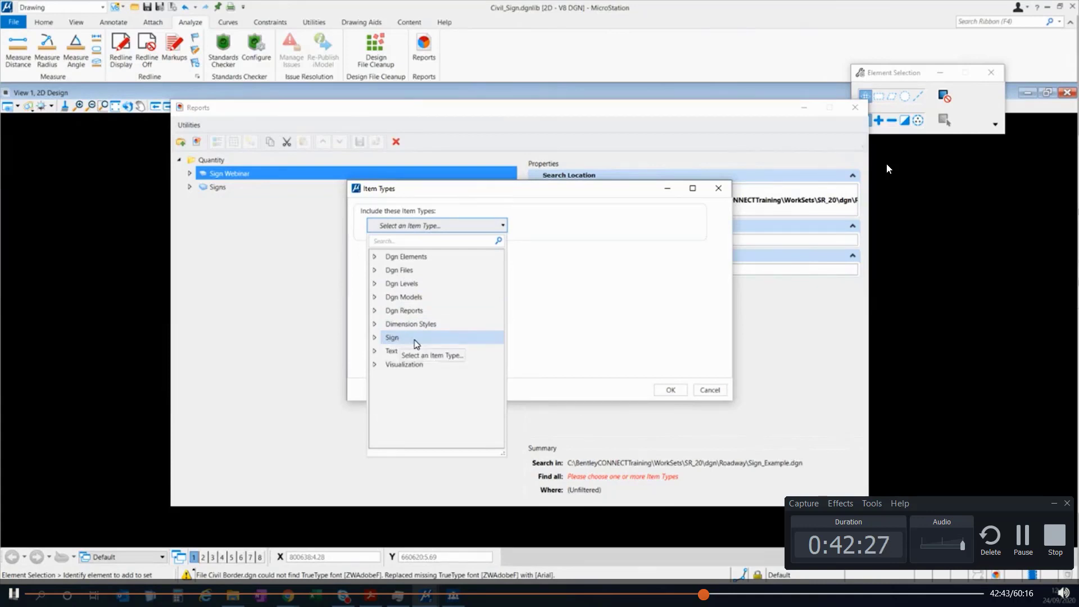
pyautogui.click(375, 339)
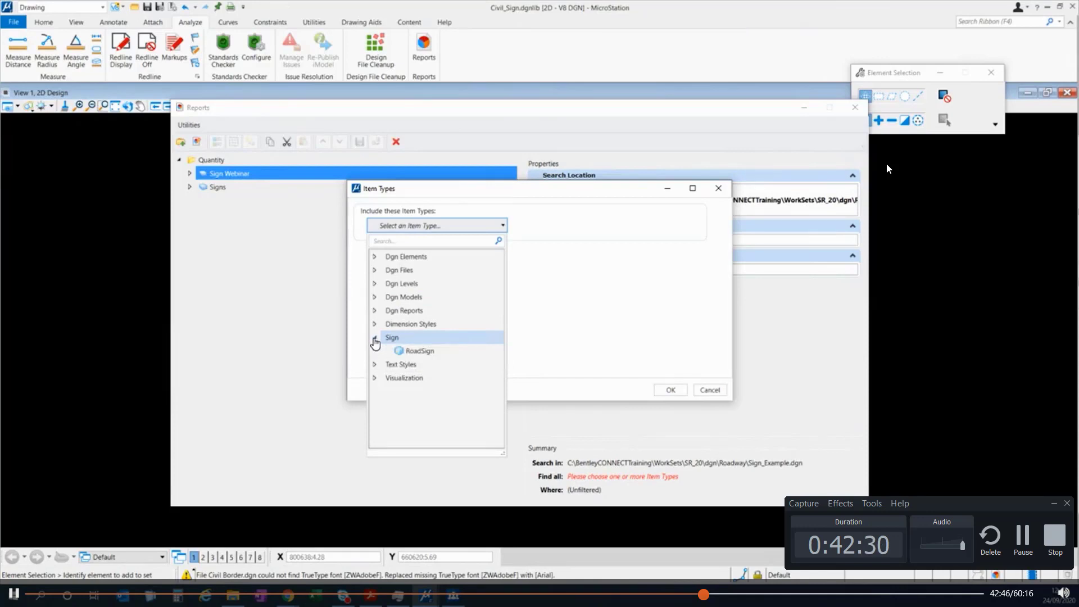
pyautogui.click(430, 356)
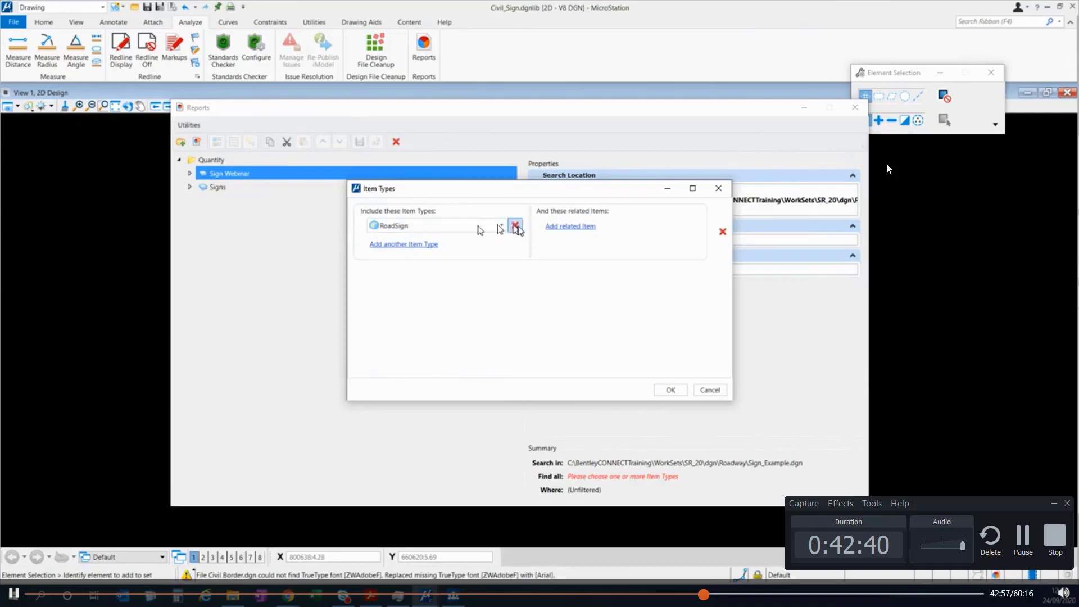
pyautogui.click(668, 390)
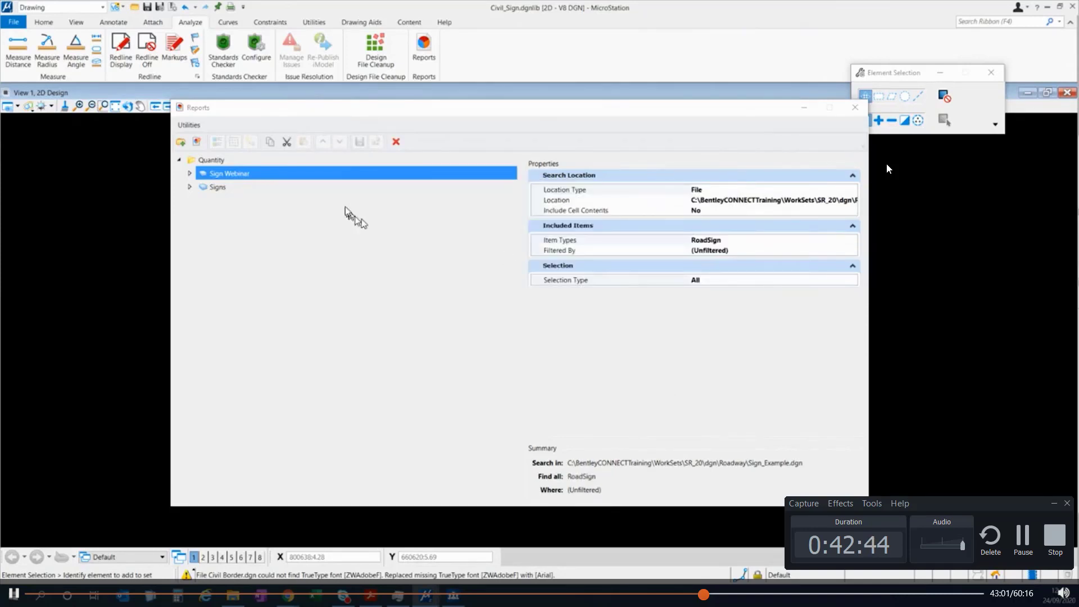
# - Add all thirteen RoadSign properties, from Catalog_Number through Panel_Unit_Price, as columns of the Sign Webinar report
pyautogui.click(189, 173)
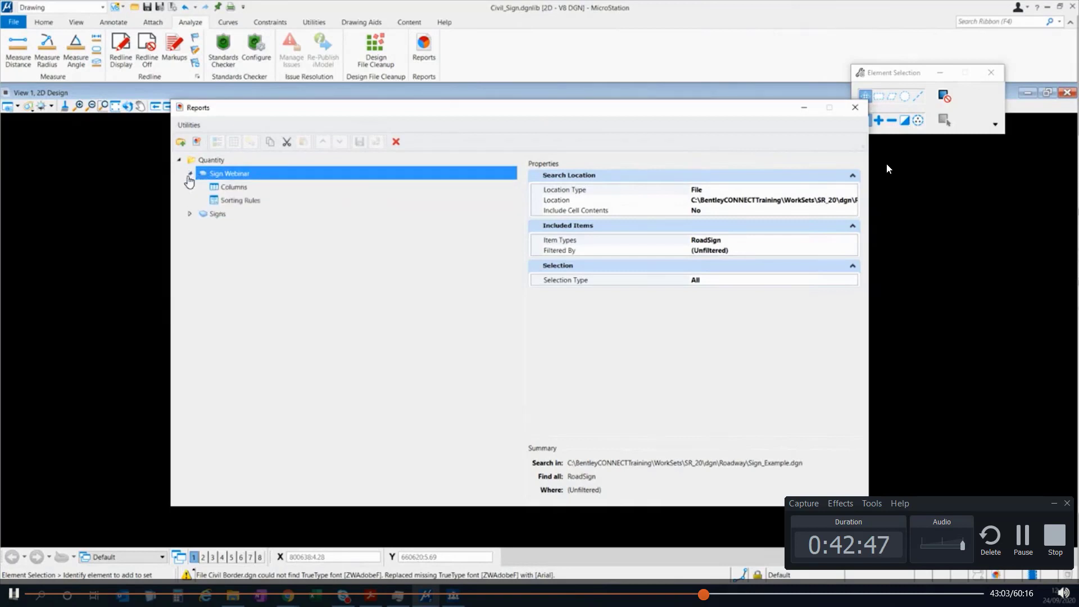
pyautogui.click(226, 186)
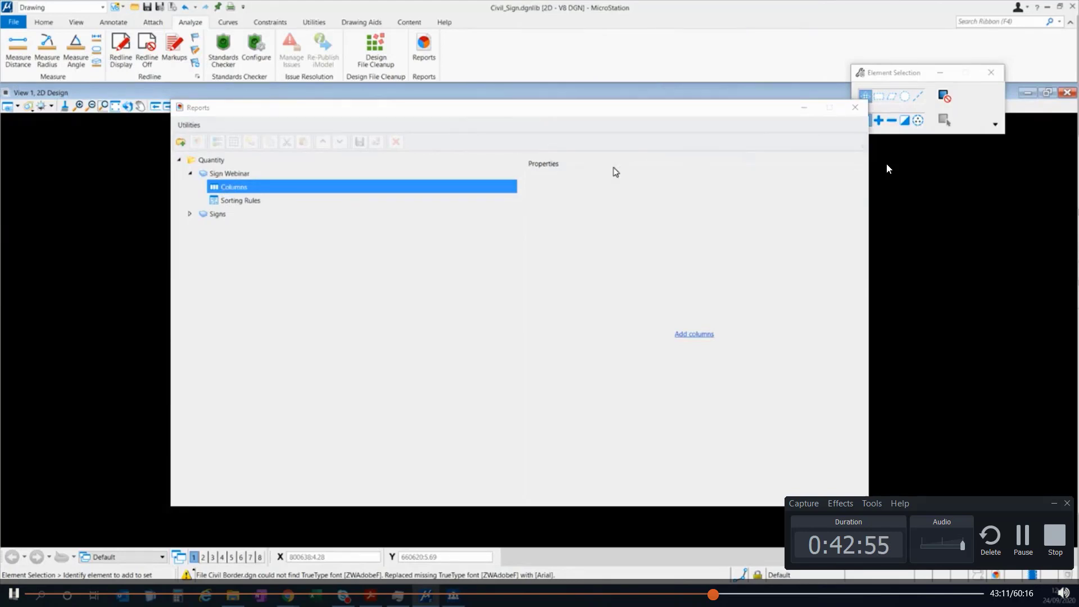
pyautogui.click(692, 336)
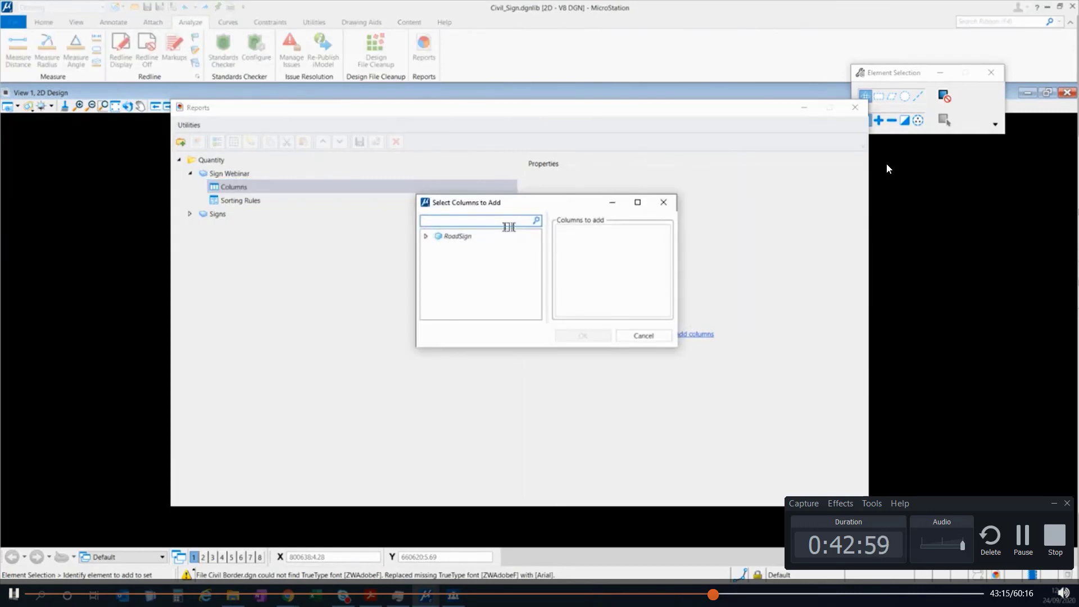
pyautogui.click(426, 236)
pyautogui.click(435, 251)
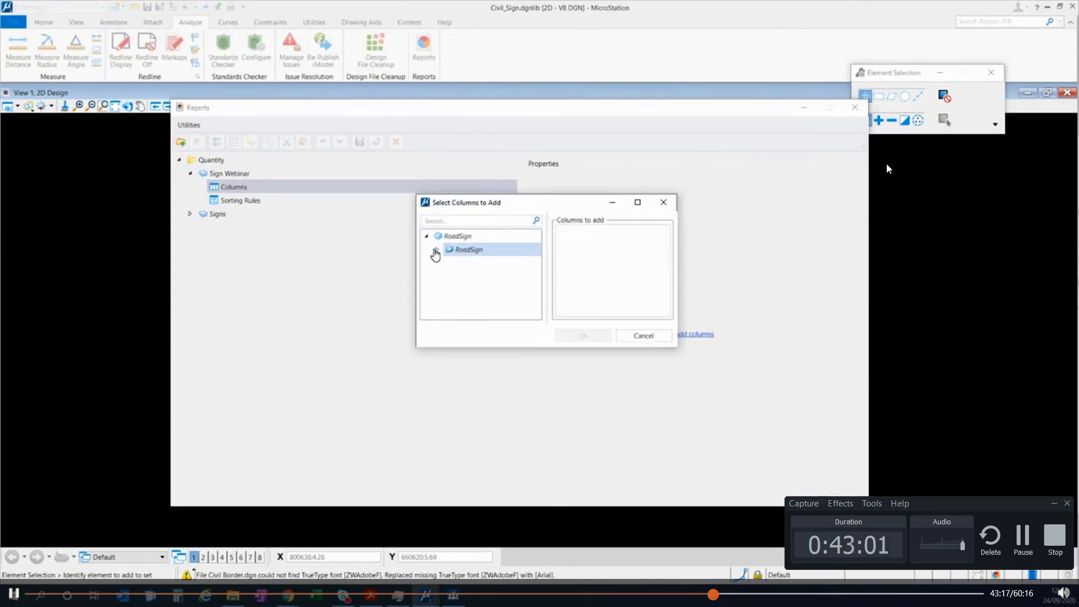
pyautogui.click(435, 251)
pyautogui.moveTo(456, 347); pyautogui.dragTo(456, 527)
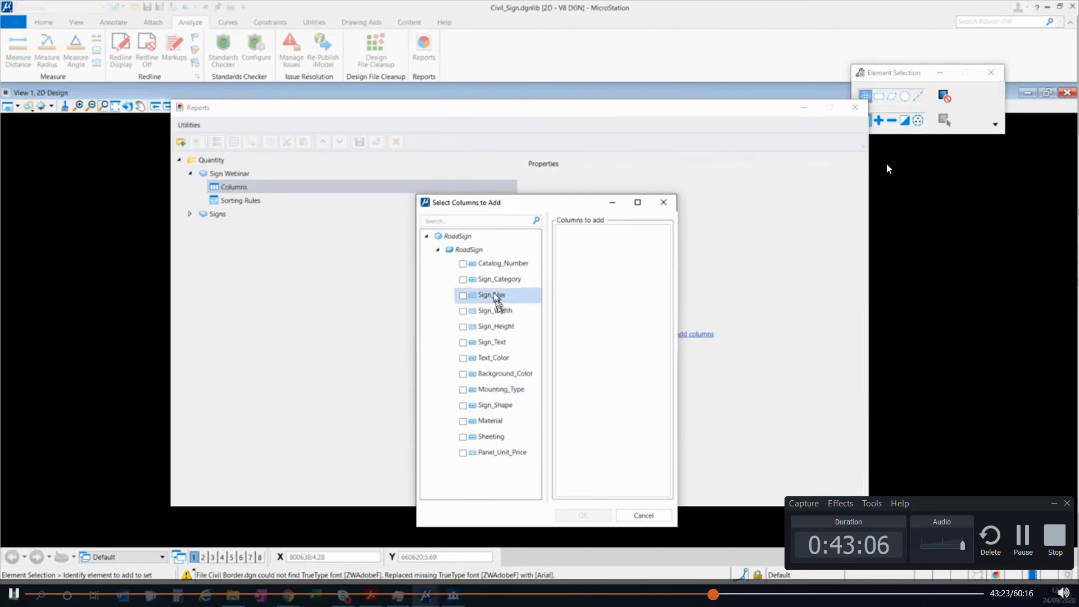
pyautogui.click(462, 264)
pyautogui.click(462, 280)
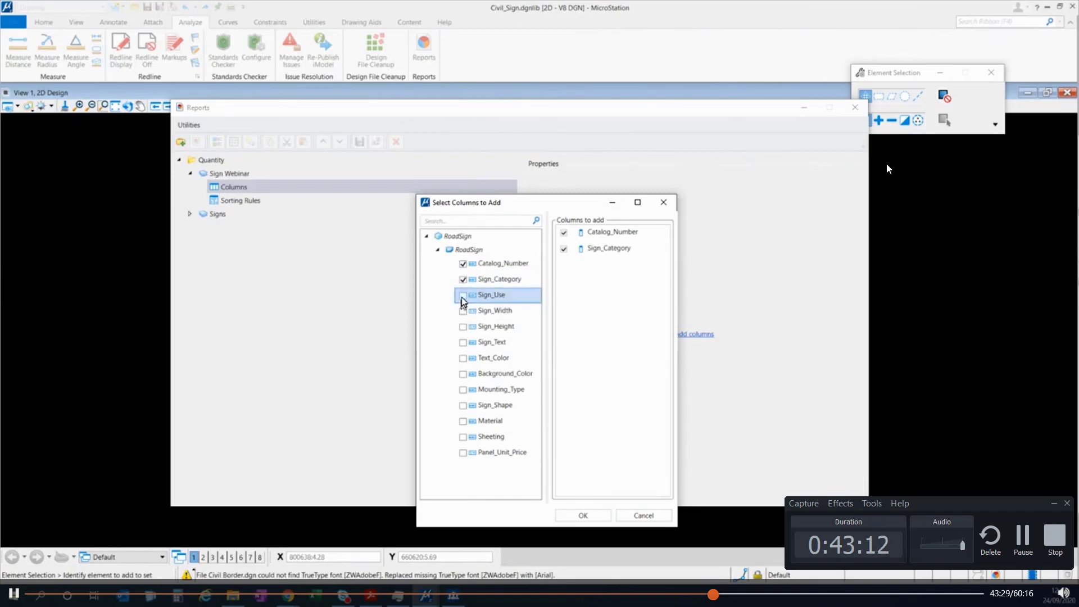
pyautogui.click(462, 295)
pyautogui.click(462, 311)
pyautogui.click(462, 327)
pyautogui.click(462, 343)
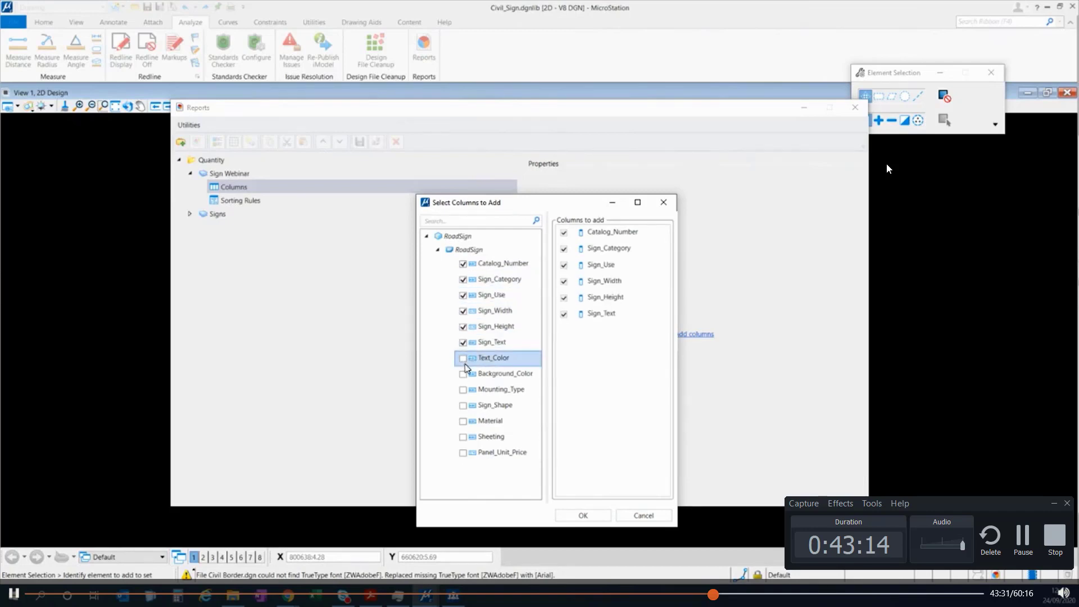
pyautogui.click(462, 358)
pyautogui.click(462, 373)
pyautogui.click(462, 389)
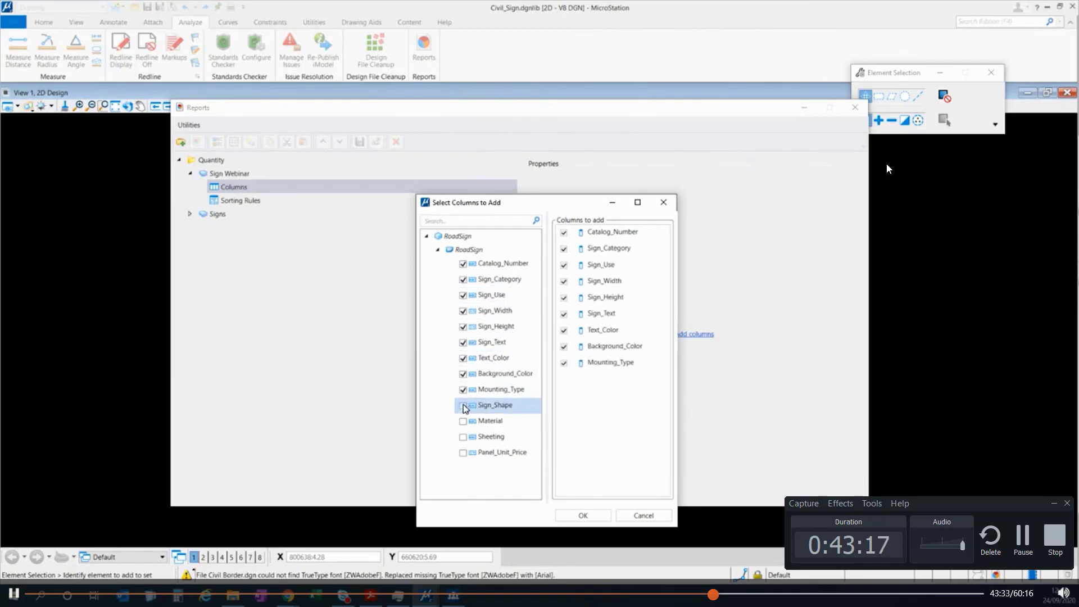
pyautogui.click(463, 405)
pyautogui.click(462, 421)
pyautogui.click(462, 436)
pyautogui.click(462, 453)
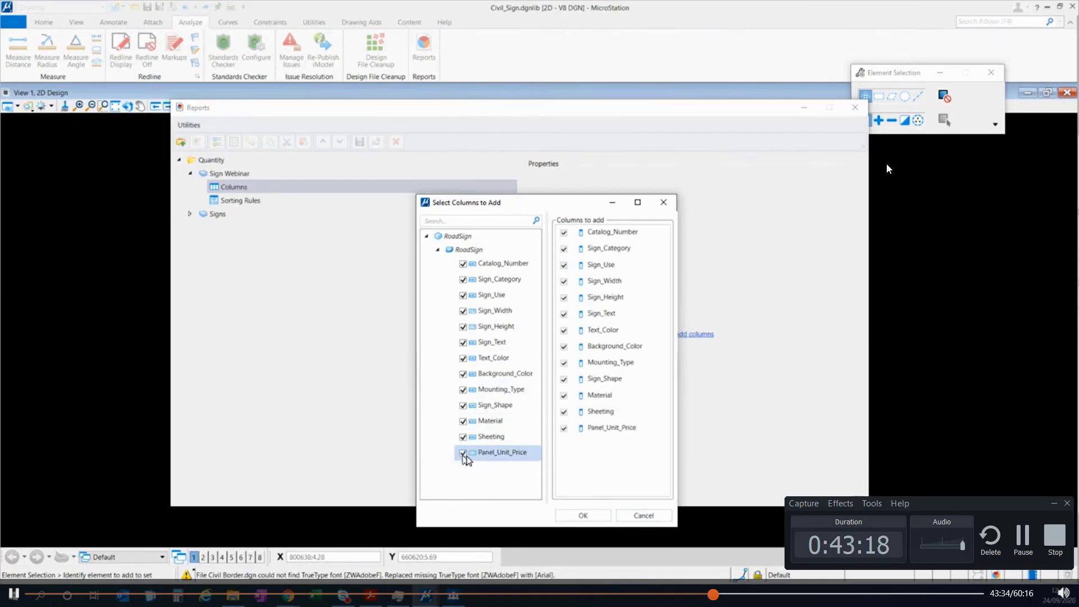
pyautogui.click(594, 516)
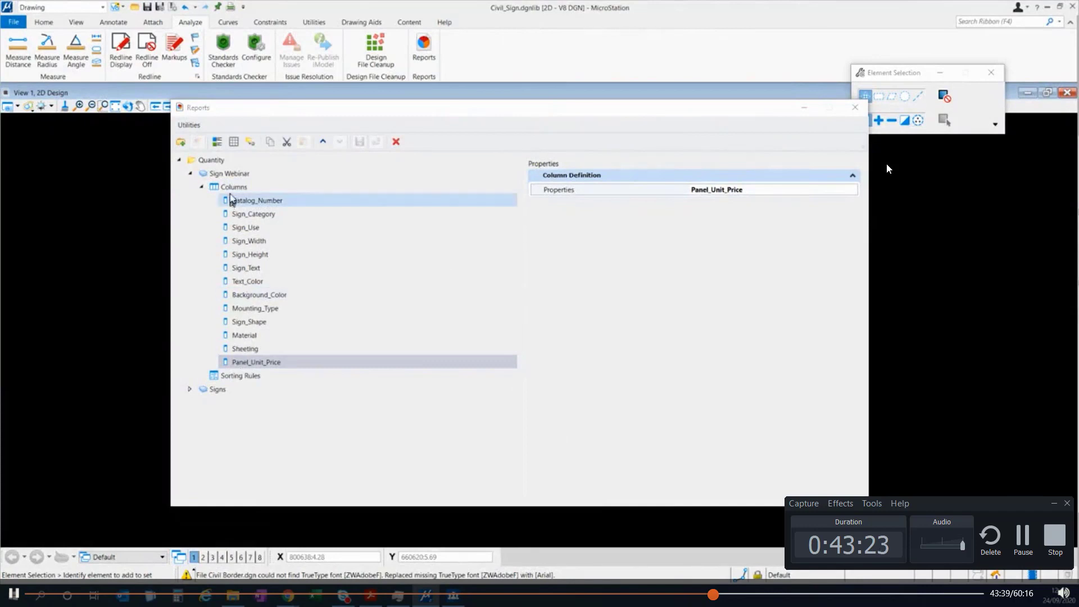
# - Preview the Sign Webinar report, review its columns through Panel_Unit_Price, and close the preview
pyautogui.click(217, 141)
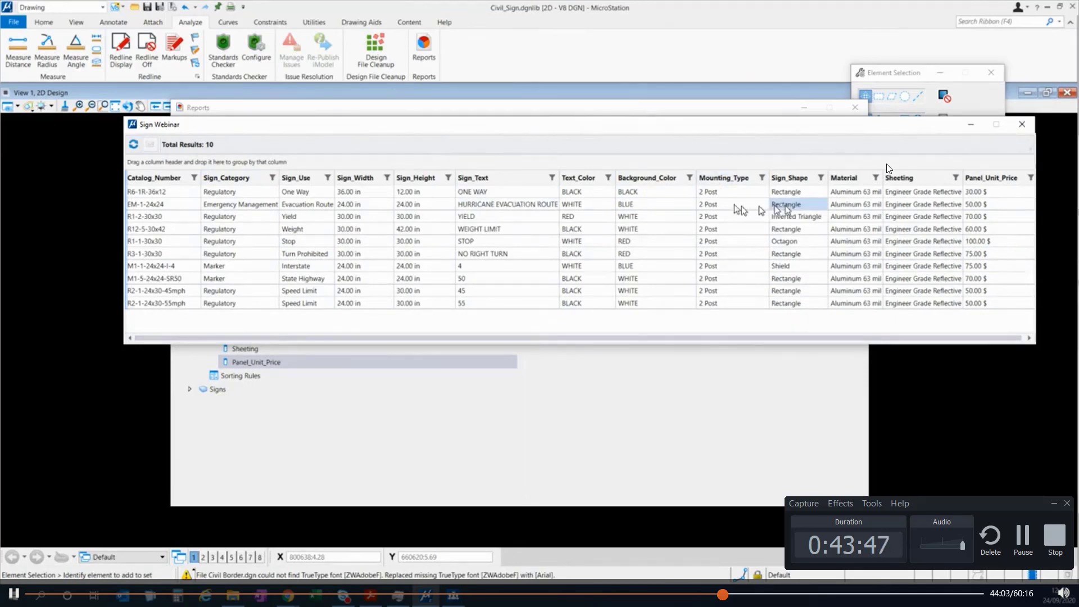
pyautogui.moveTo(378, 338); pyautogui.dragTo(447, 344)
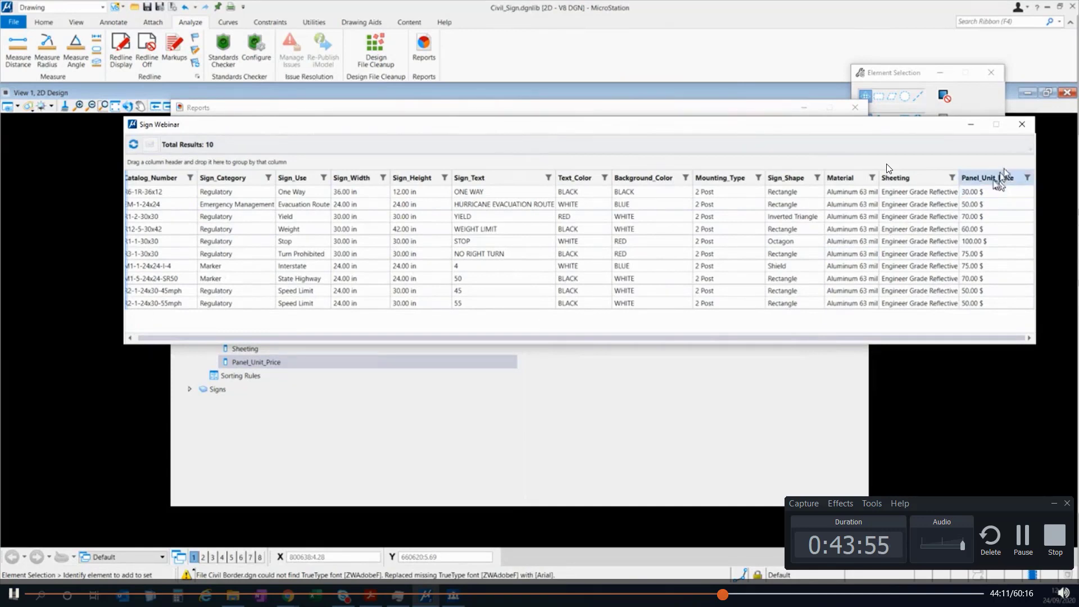
pyautogui.click(1021, 124)
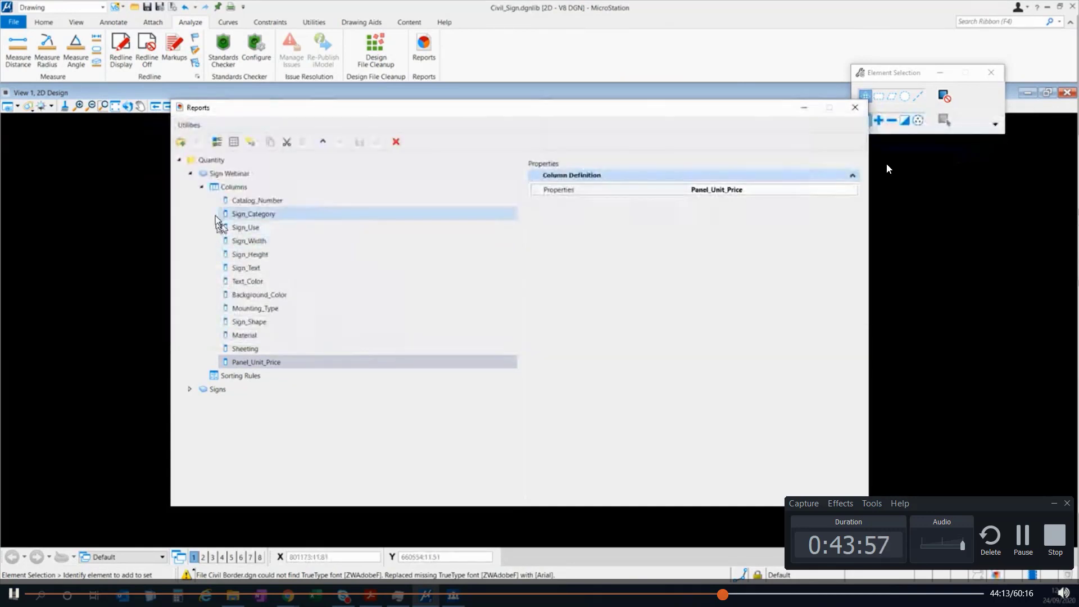
# - Add Cells, related through Item is attached to Element, as a related item of RoadSign in the Sign Webinar report
pyautogui.click(218, 177)
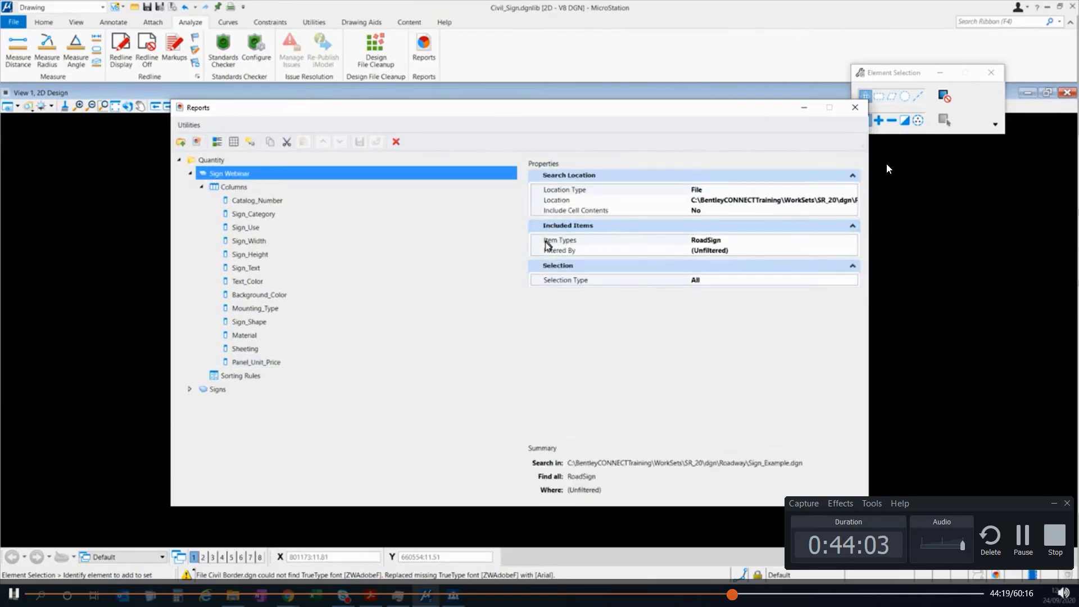
pyautogui.click(841, 243)
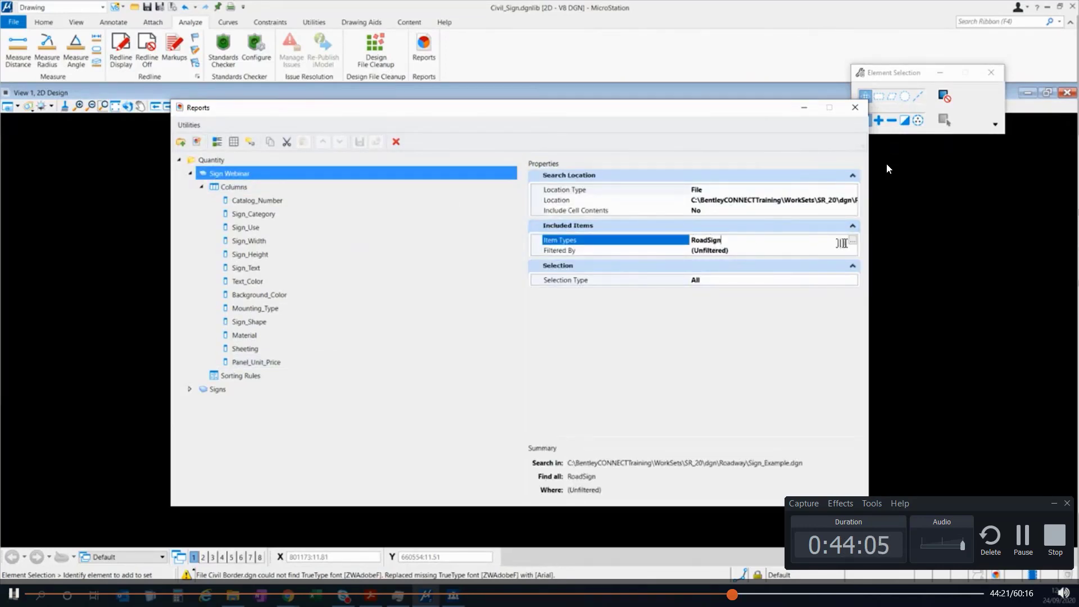
pyautogui.click(852, 244)
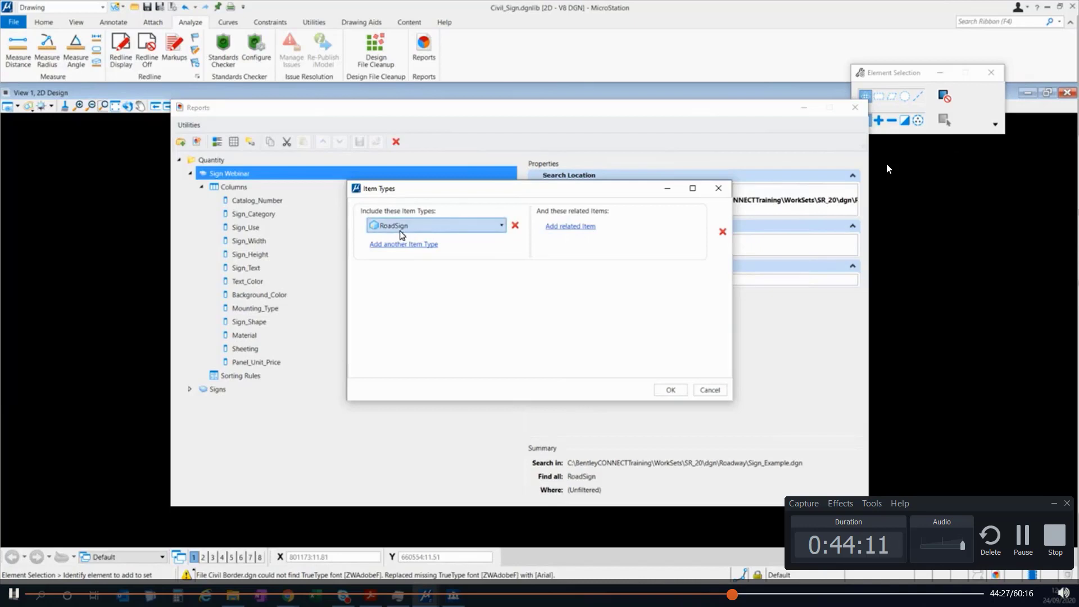
pyautogui.click(568, 226)
pyautogui.click(574, 226)
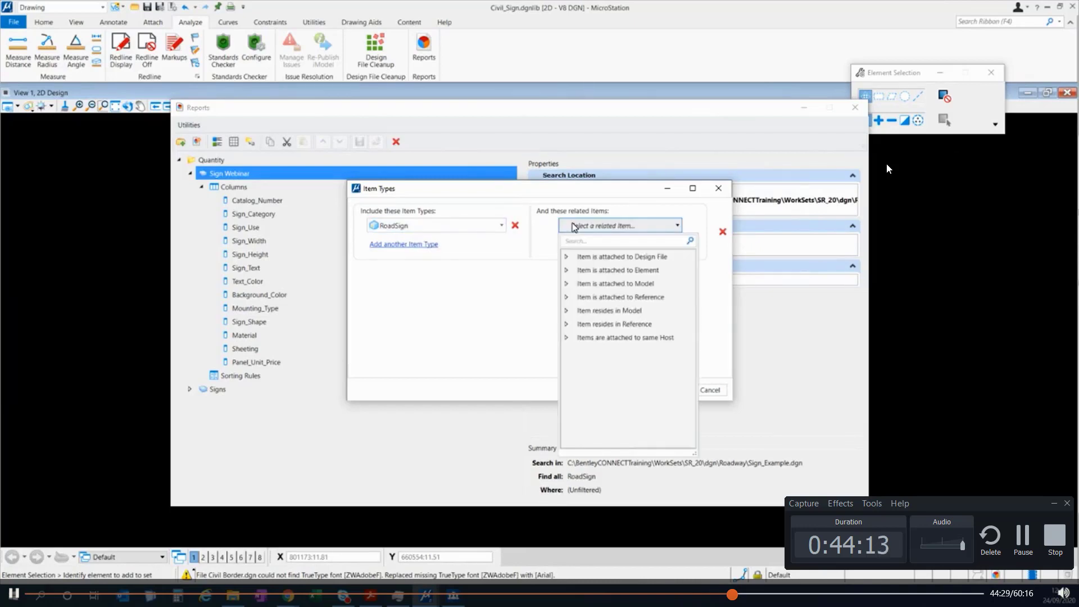
pyautogui.click(567, 271)
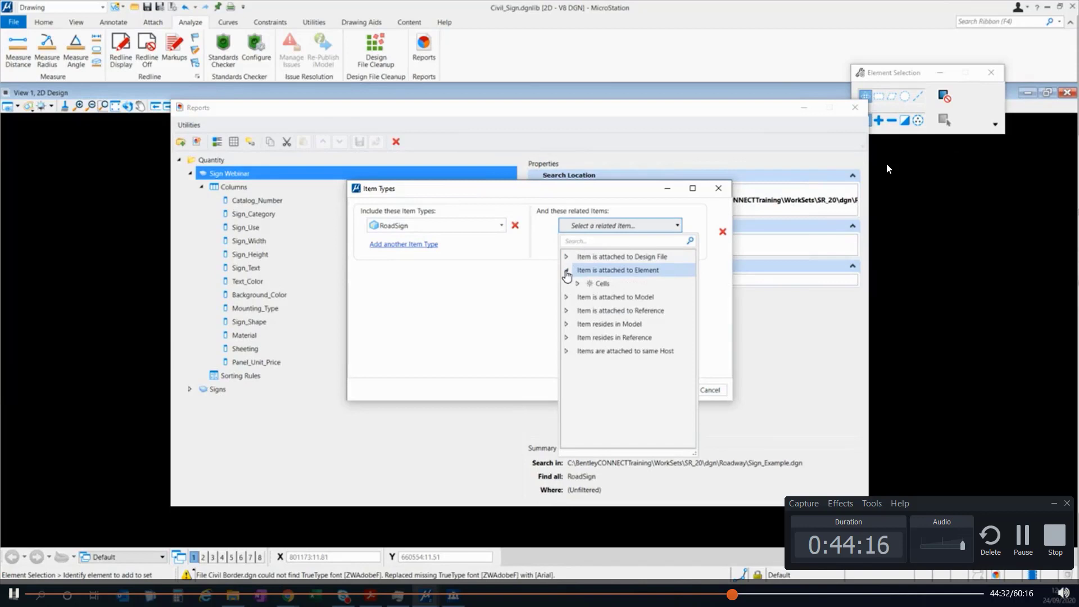
pyautogui.click(598, 285)
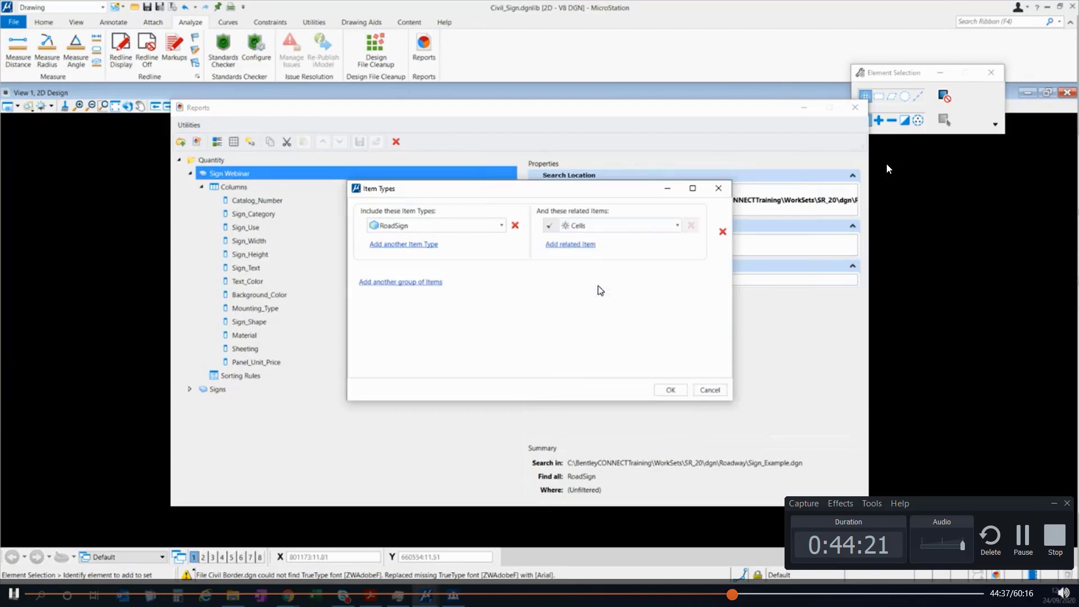
pyautogui.click(666, 390)
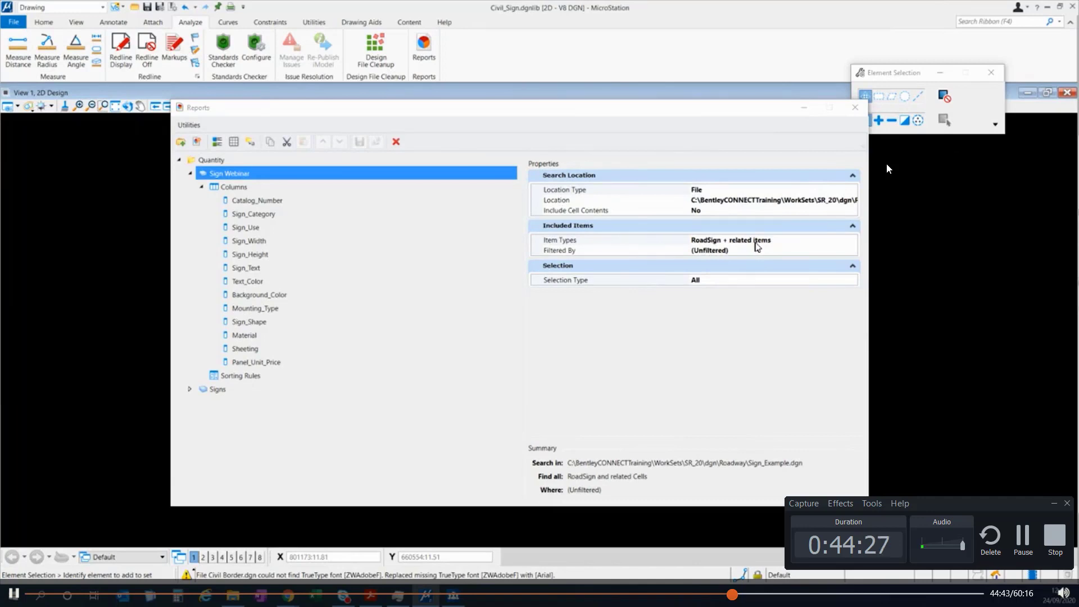
# - Add the Origin property from the Cells' Geometry category as another column of the Sign Webinar report
pyautogui.click(227, 187)
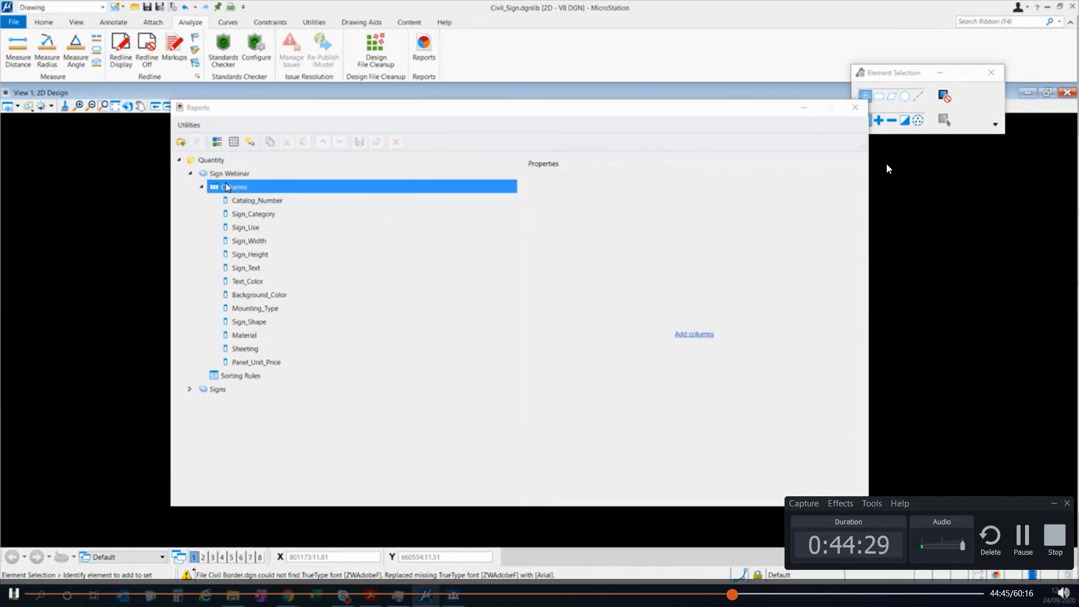
pyautogui.rightClick(227, 188)
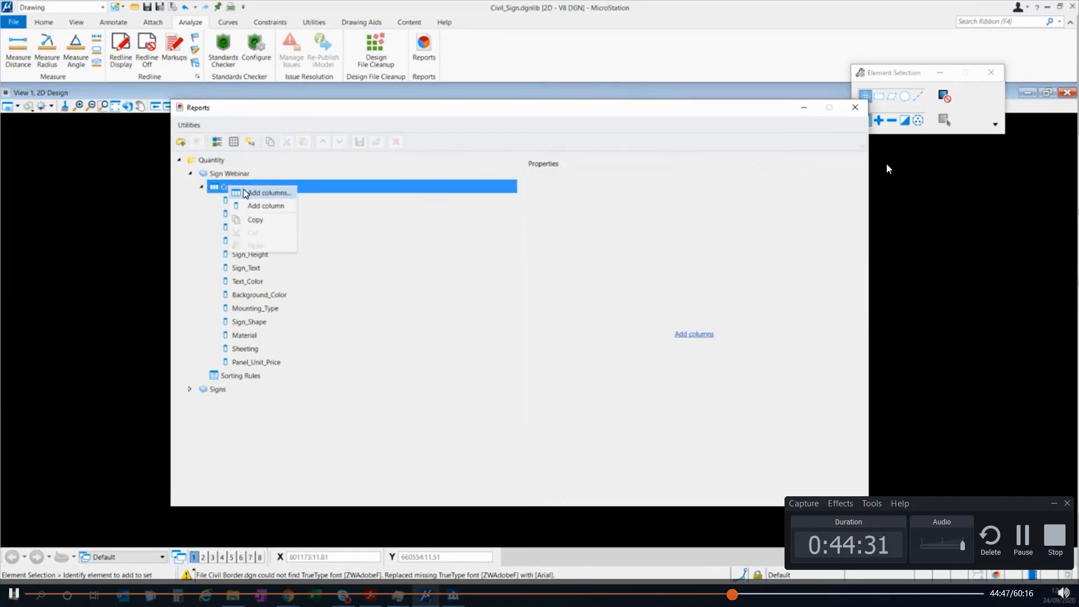
pyautogui.click(252, 194)
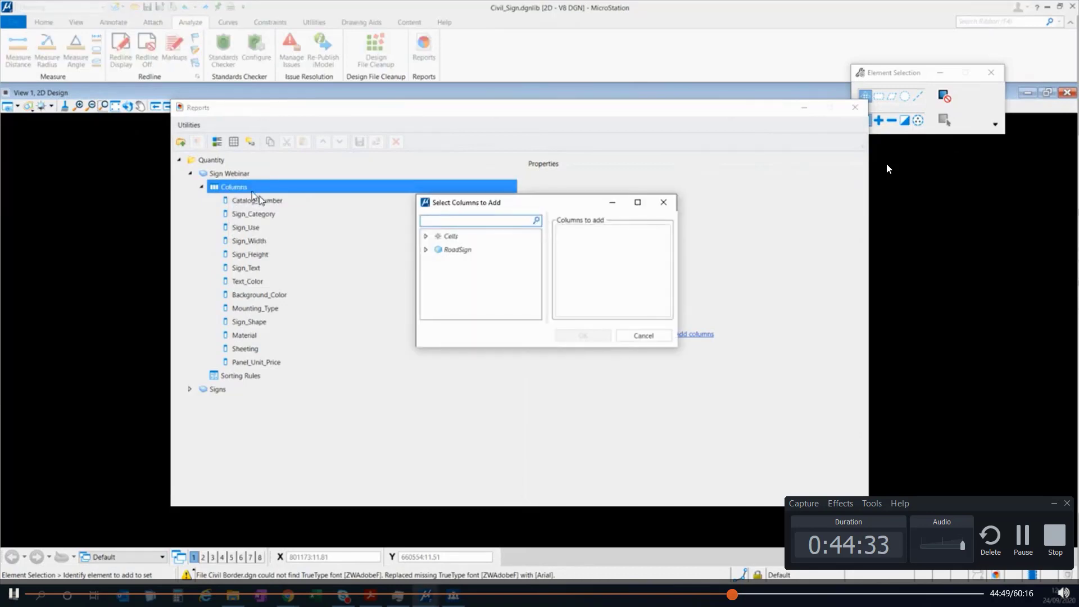
pyautogui.click(429, 238)
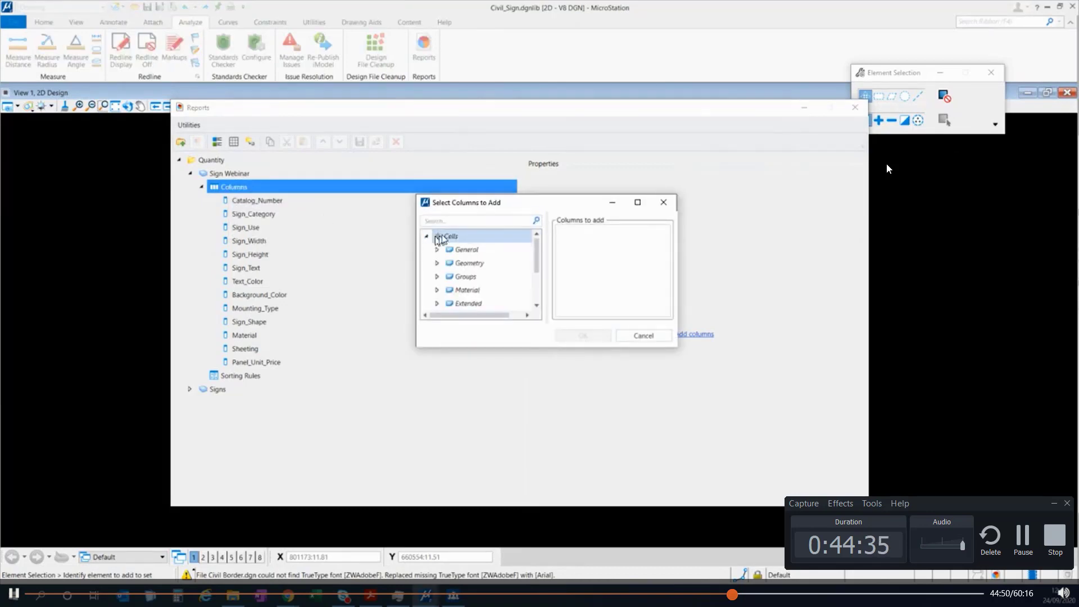
pyautogui.scroll(-1, 481, 249)
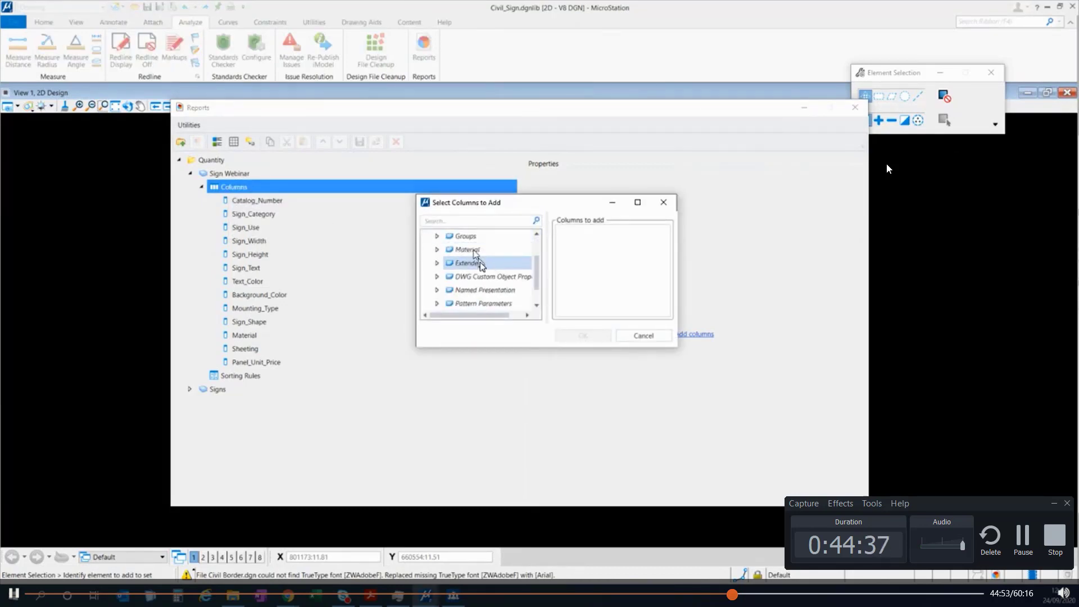
pyautogui.scroll(1, 477, 261)
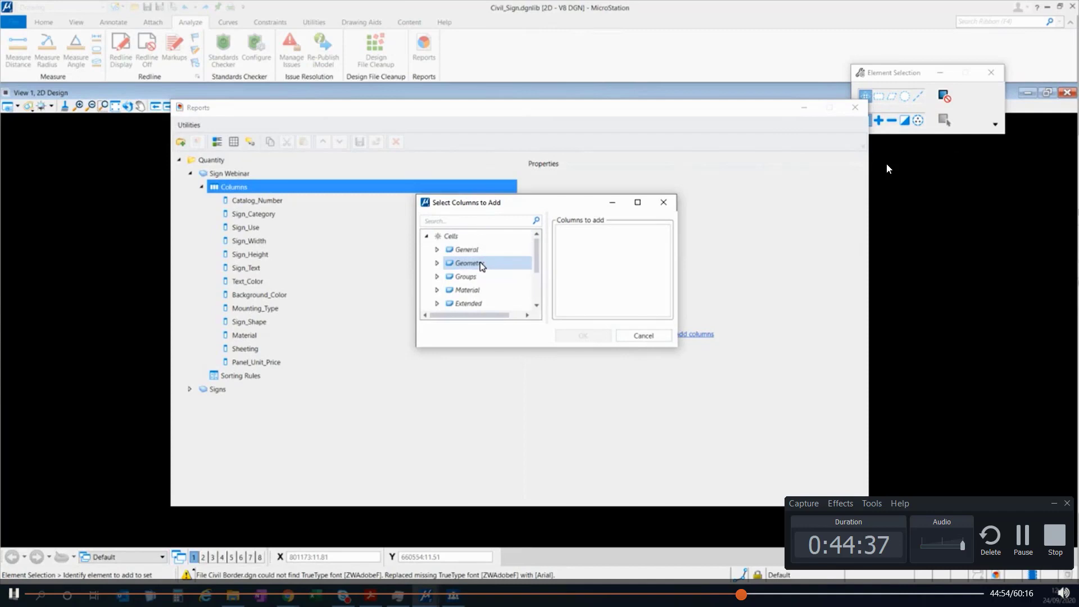
pyautogui.click(437, 264)
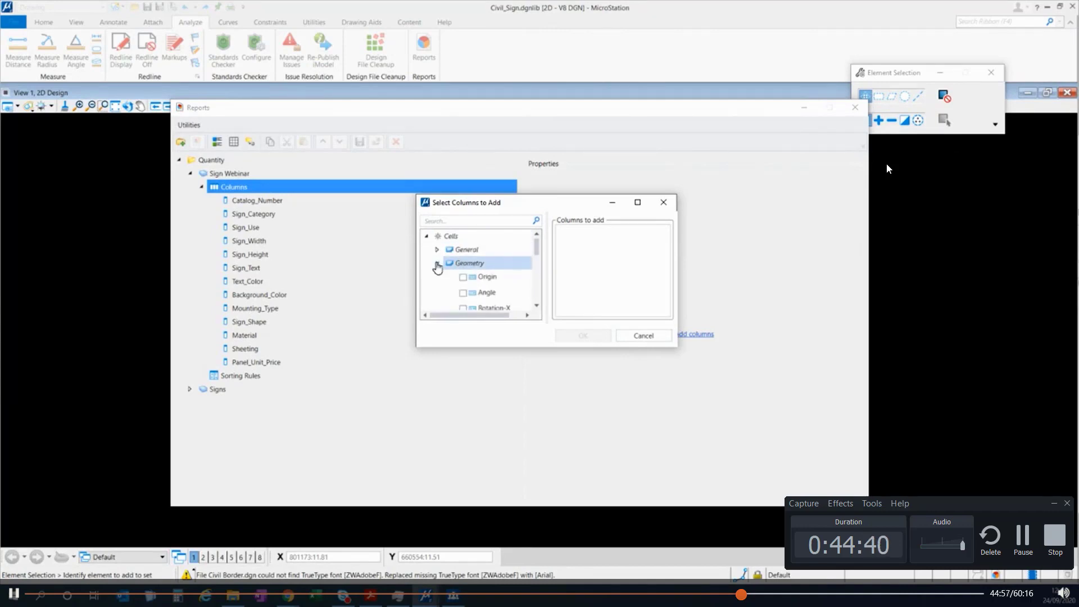
pyautogui.click(463, 278)
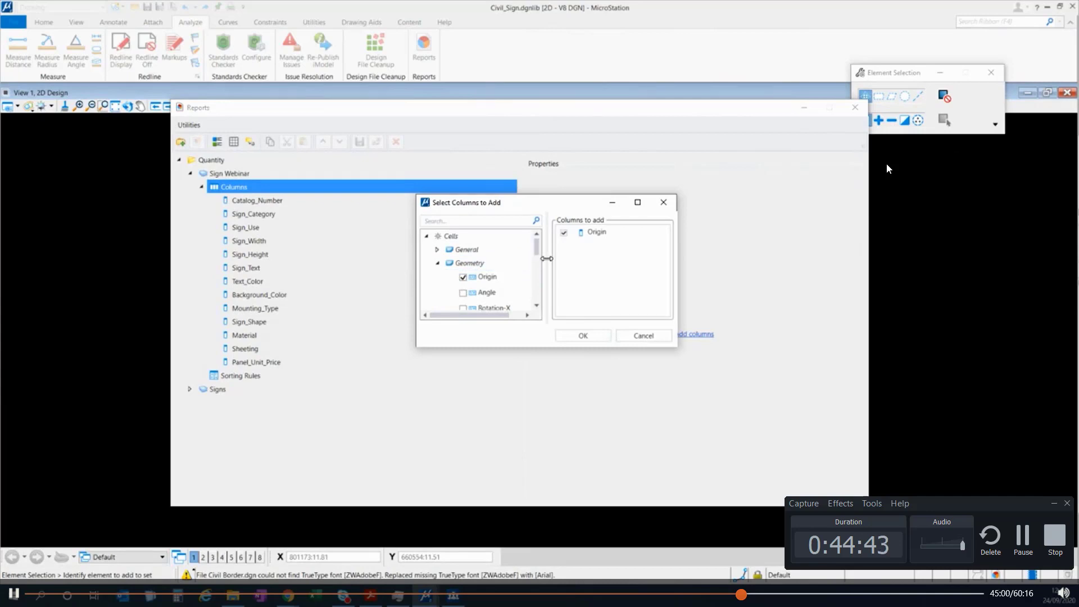
pyautogui.click(573, 331)
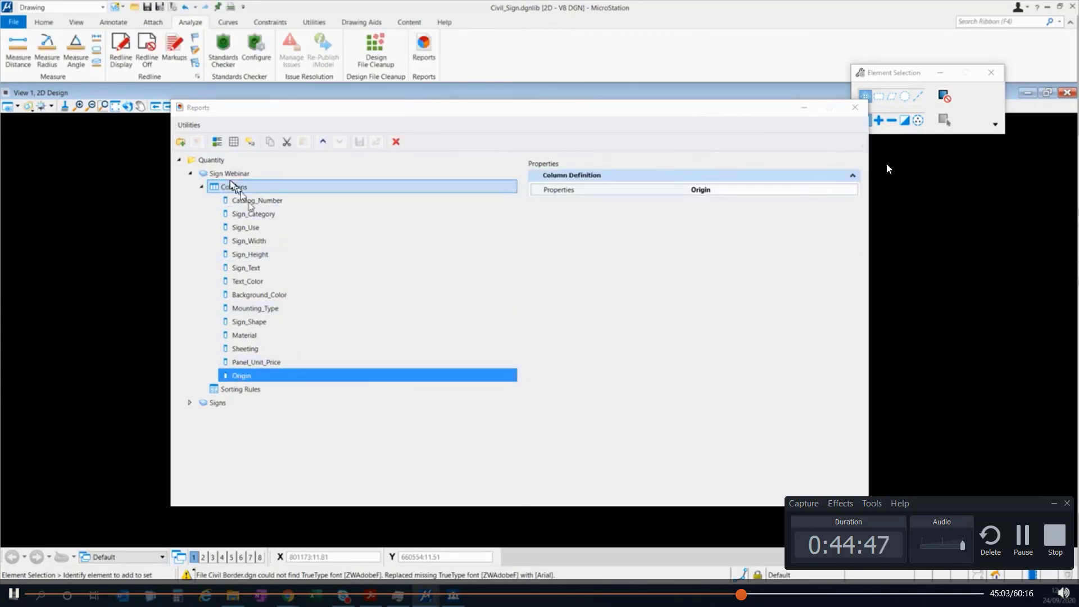
# - Preview the Sign Webinar report again, examine the coordinates in its Origin column, and close the preview
pyautogui.click(218, 145)
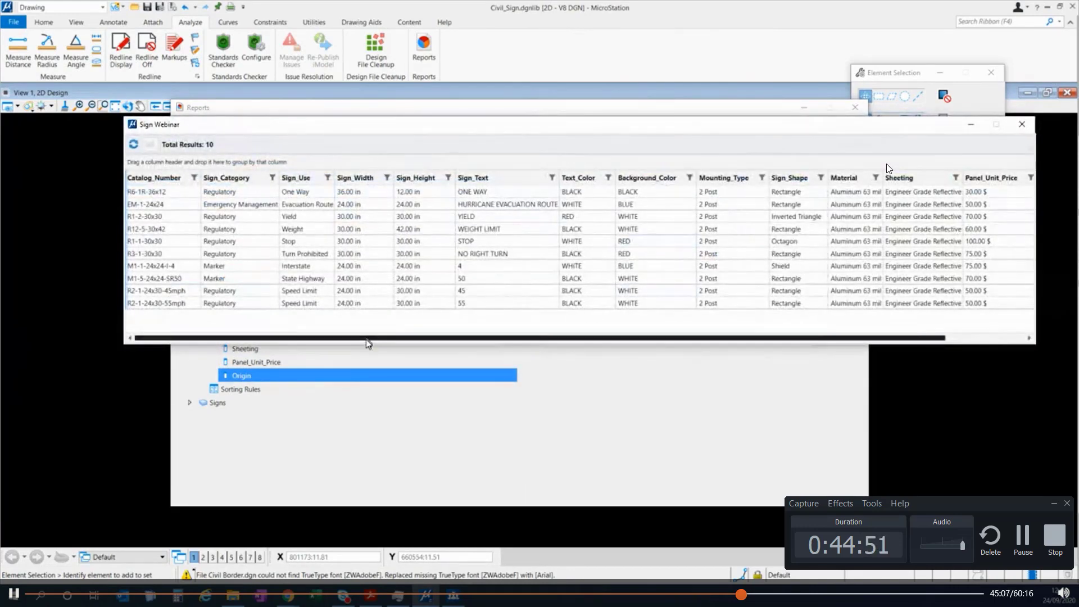
pyautogui.moveTo(506, 337); pyautogui.dragTo(585, 337)
pyautogui.click(1017, 278)
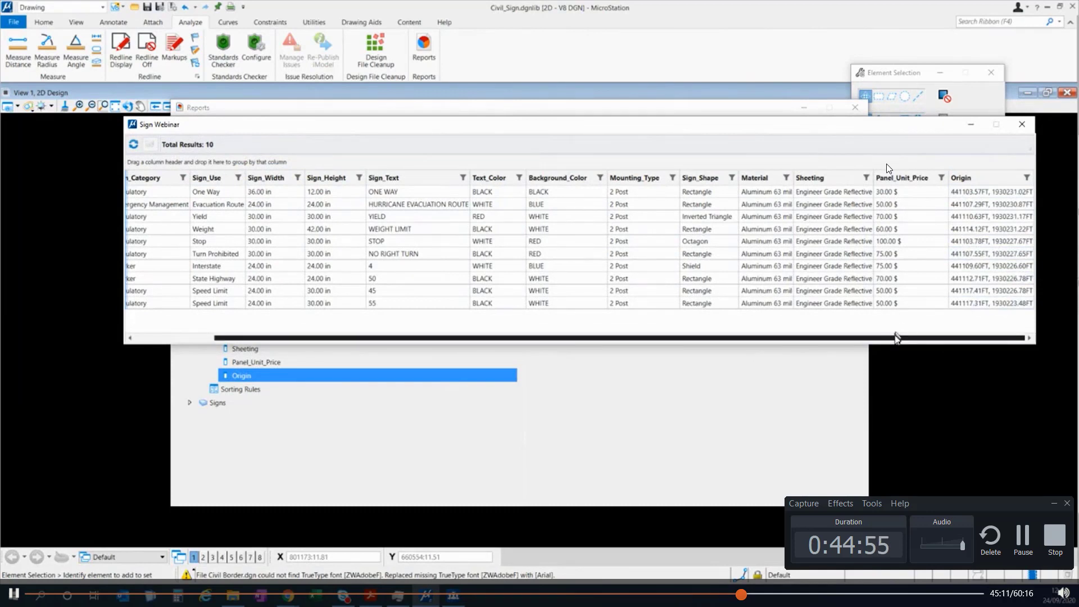
pyautogui.moveTo(897, 337); pyautogui.dragTo(716, 354)
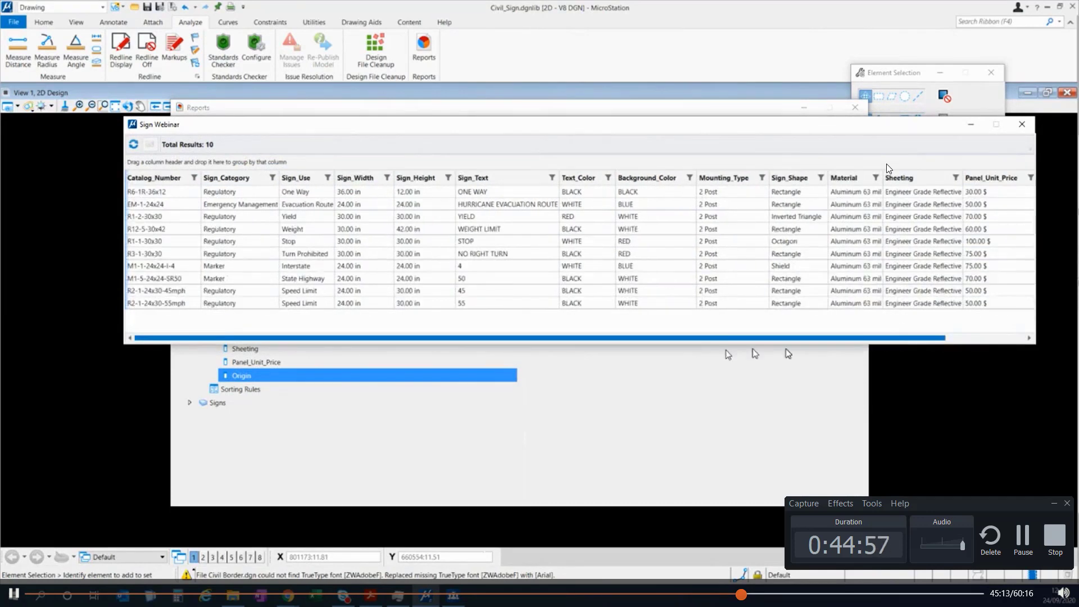
pyautogui.moveTo(787, 353); pyautogui.dragTo(868, 347)
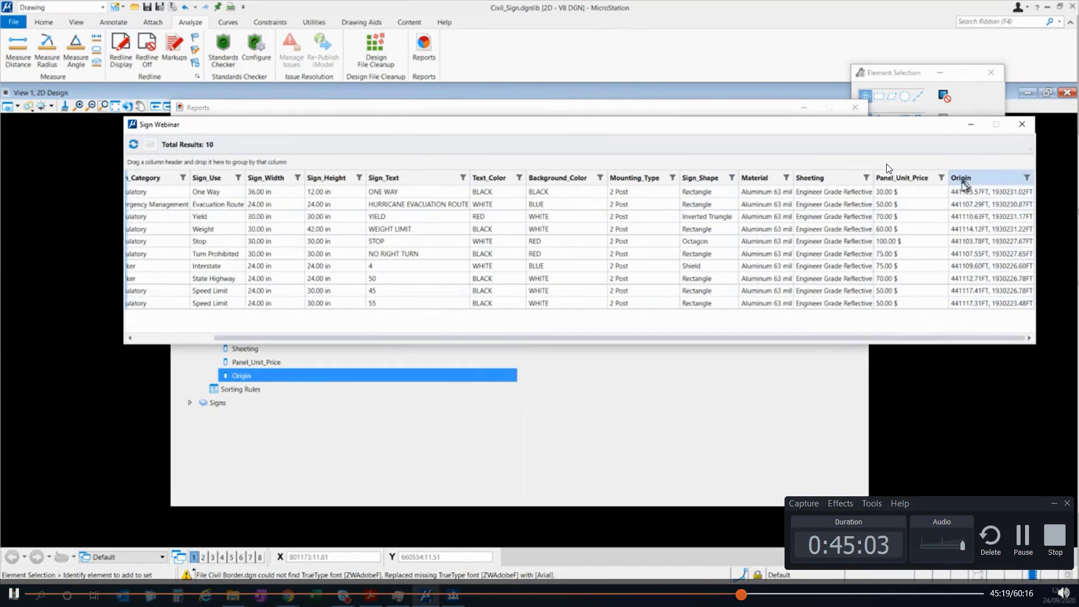
pyautogui.click(1021, 124)
# - Add formatting to the Origin column of the Sign Webinar report and set its selected coordinates to Y
pyautogui.rightClick(256, 380)
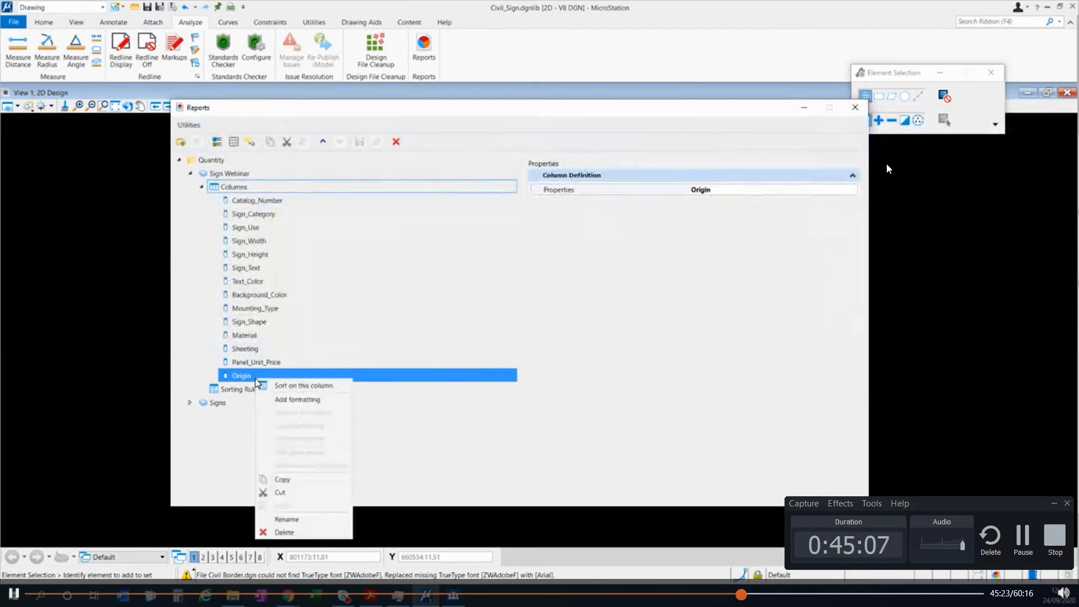
pyautogui.click(288, 400)
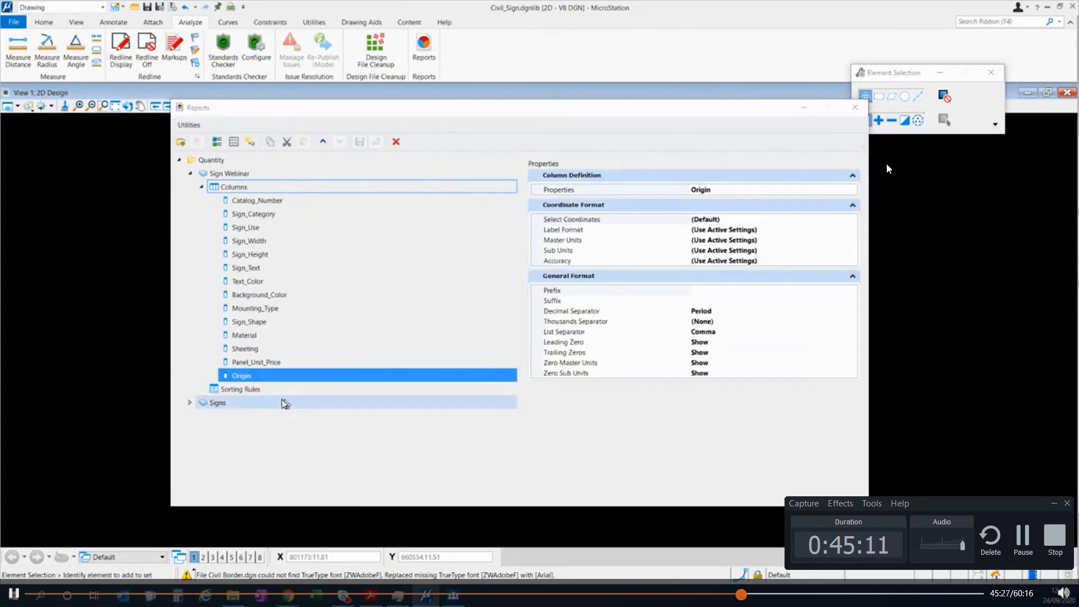
pyautogui.rightClick(253, 381)
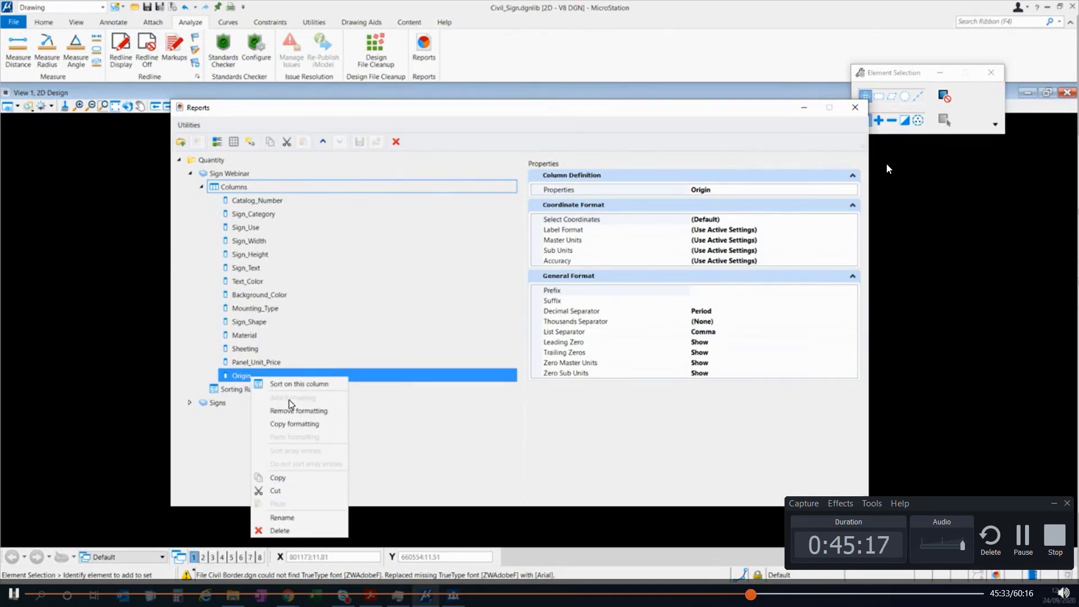
pyautogui.click(676, 161)
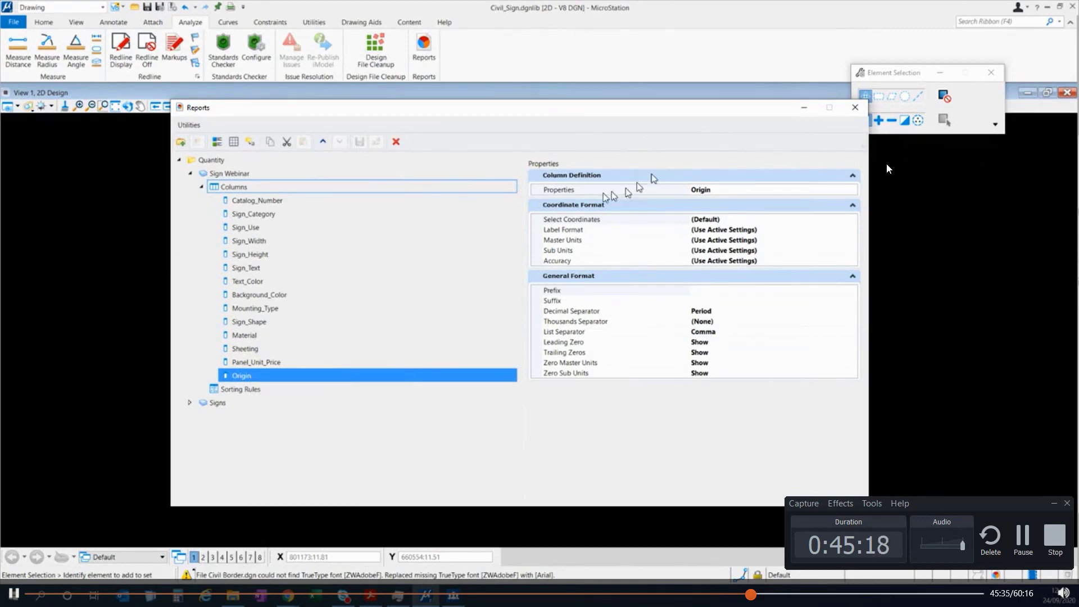
pyautogui.click(762, 219)
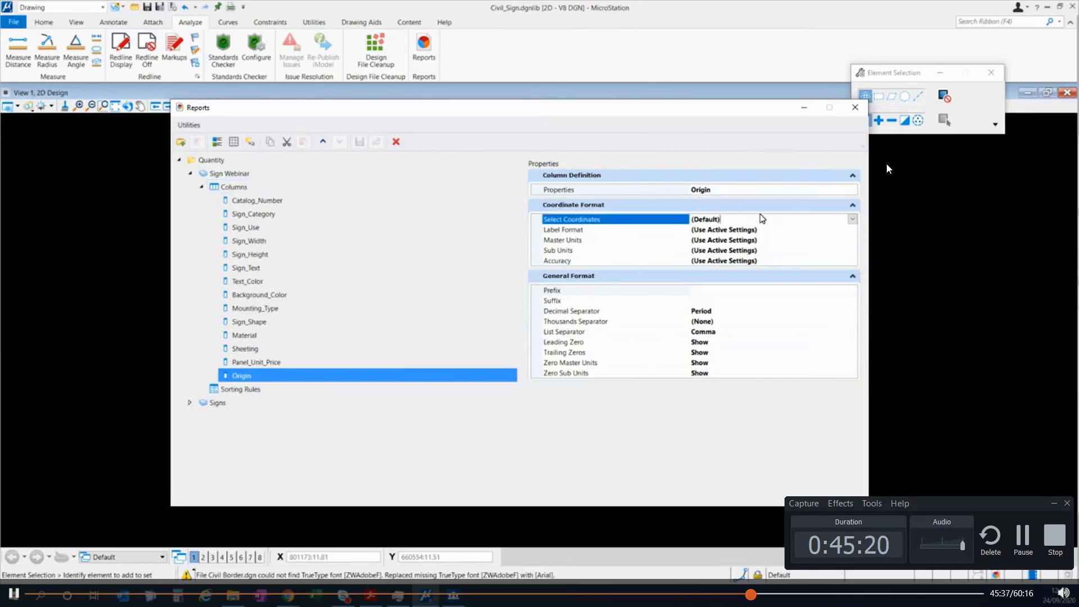
pyautogui.click(852, 219)
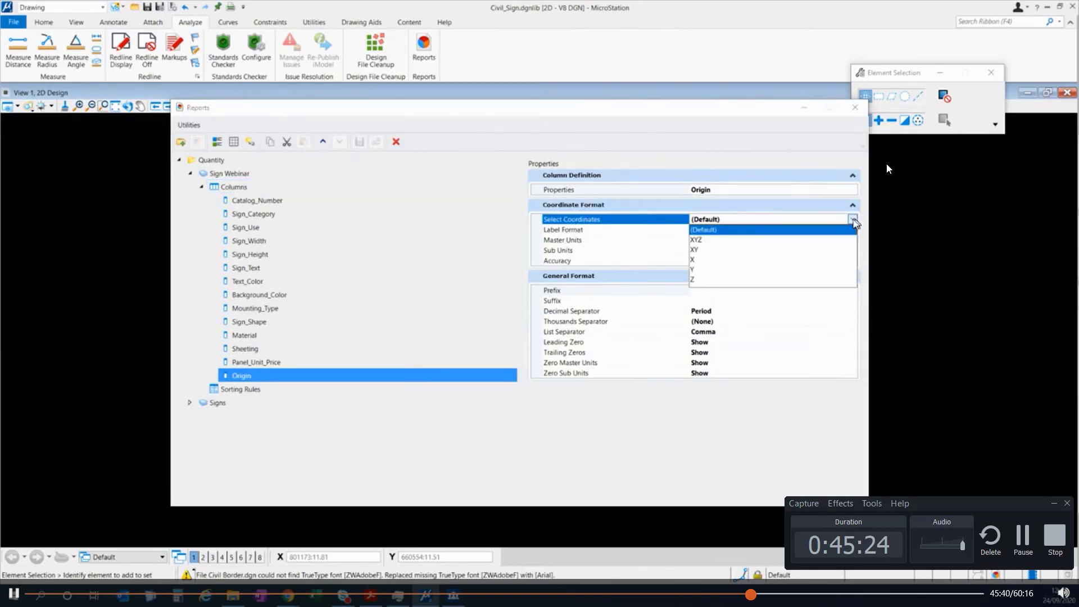
pyautogui.click(694, 270)
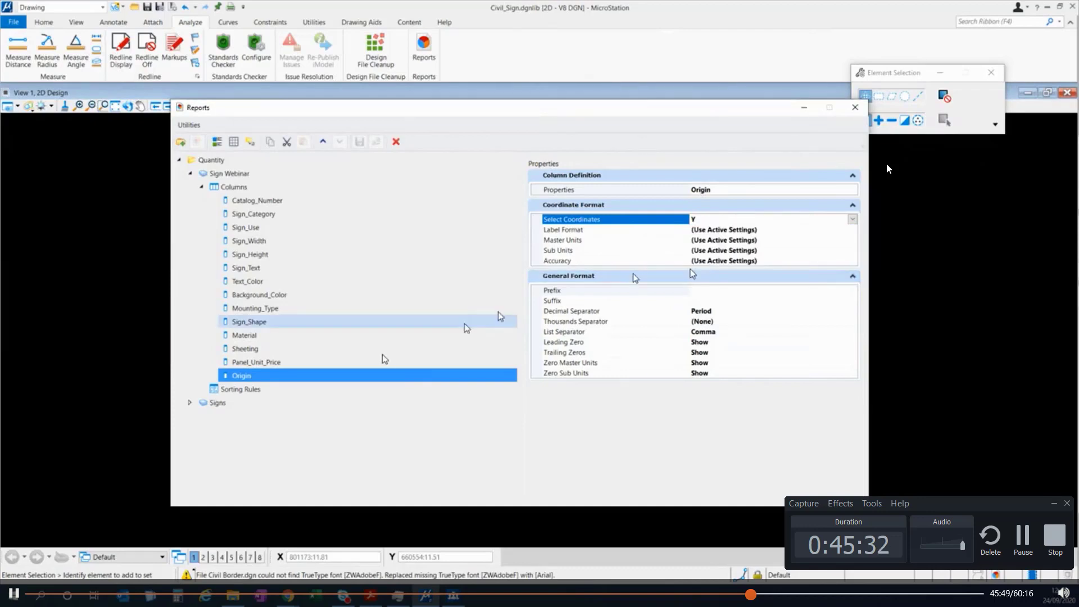
# - Rename the Sign Webinar report's Origin column as Northing
pyautogui.rightClick(254, 389)
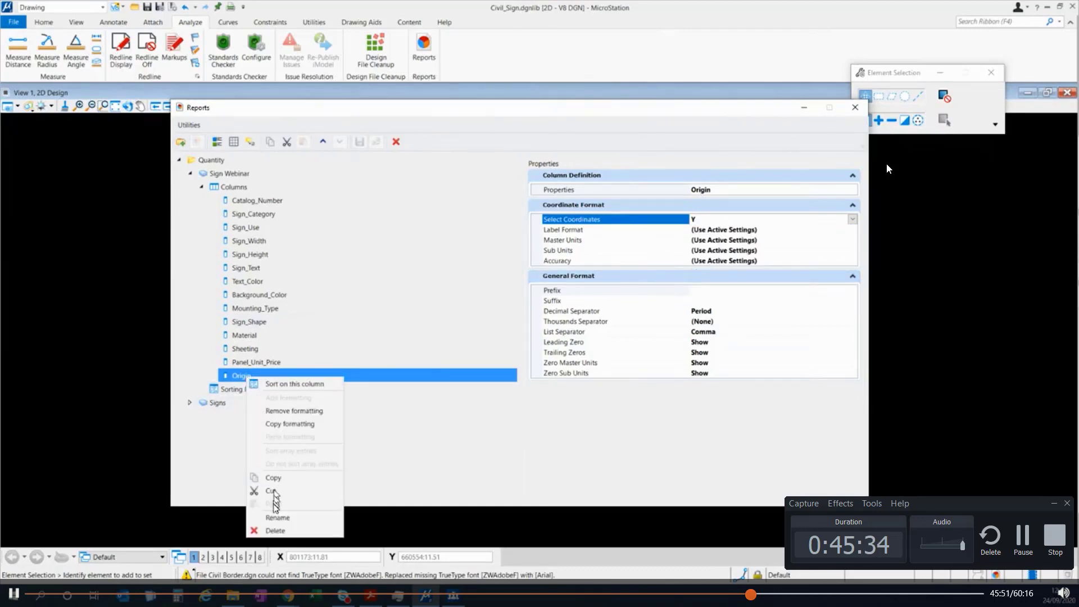
pyautogui.click(272, 514)
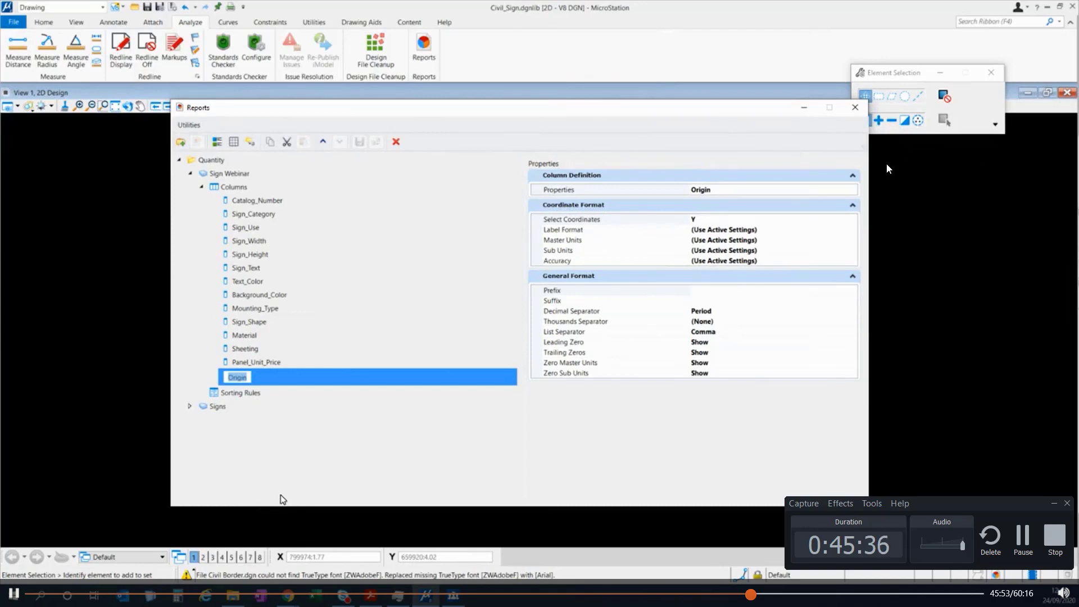
pyautogui.write('Northing')
pyautogui.press('Return')
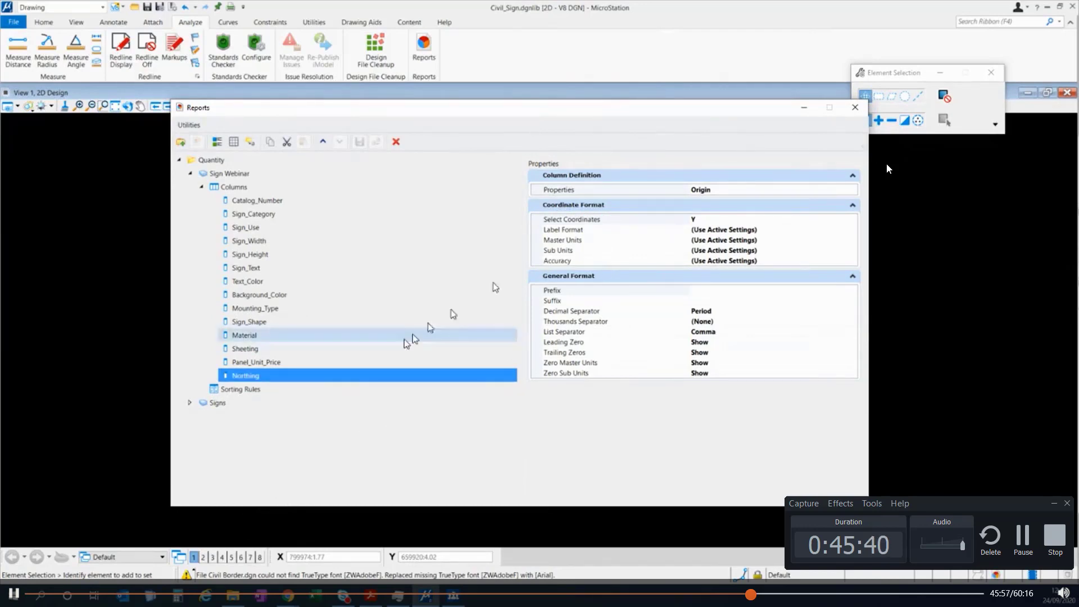
# - Duplicate the Northing column within the Sign Webinar report and rename the copy as Easting
pyautogui.rightClick(260, 377)
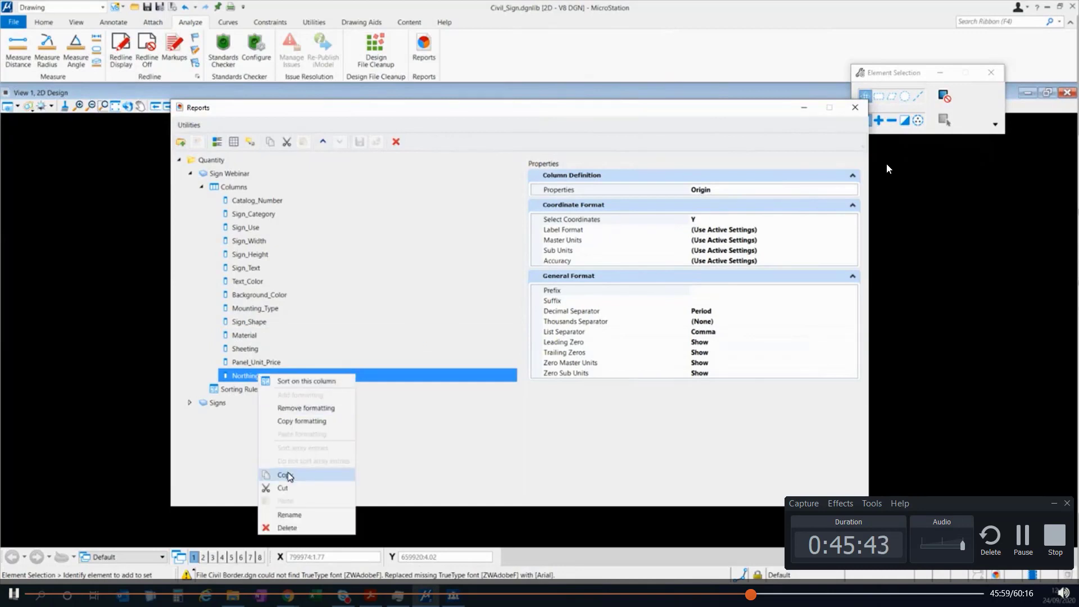
pyautogui.click(284, 474)
pyautogui.rightClick(258, 380)
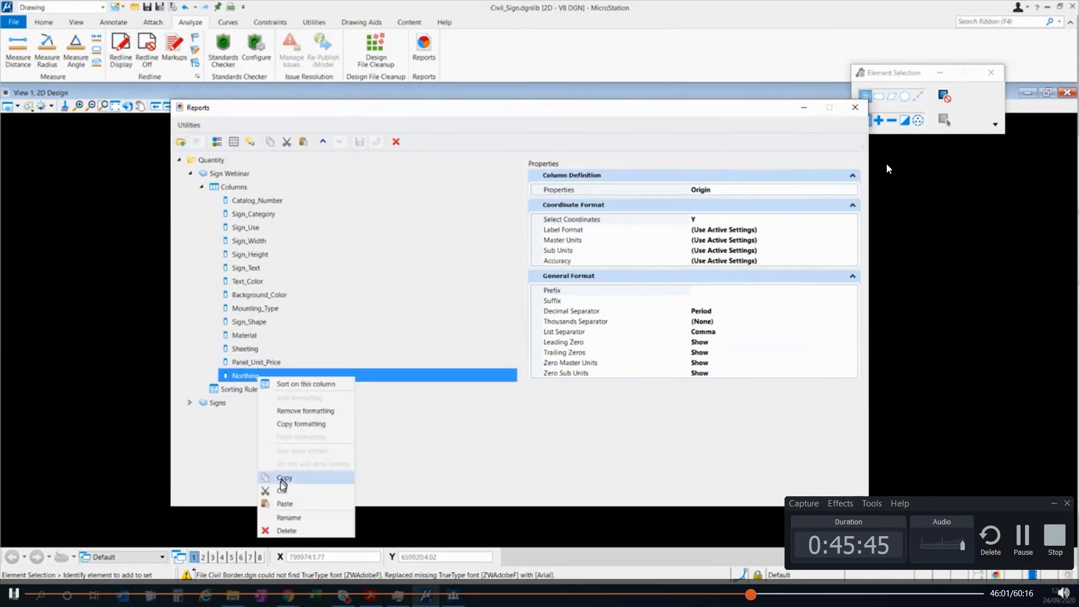
pyautogui.click(284, 502)
pyautogui.click(247, 216)
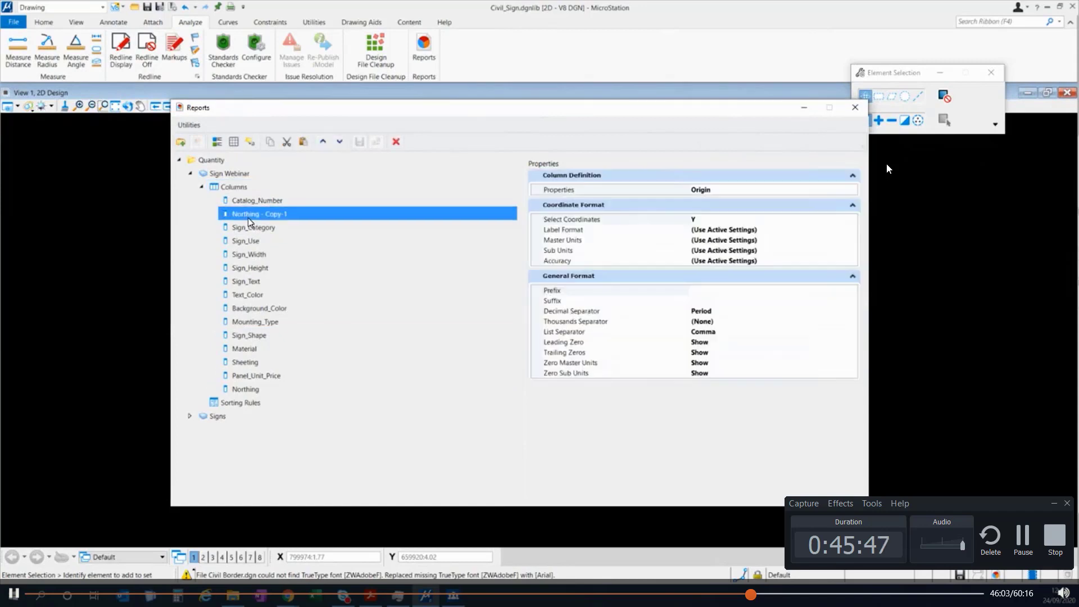
pyautogui.rightClick(248, 221)
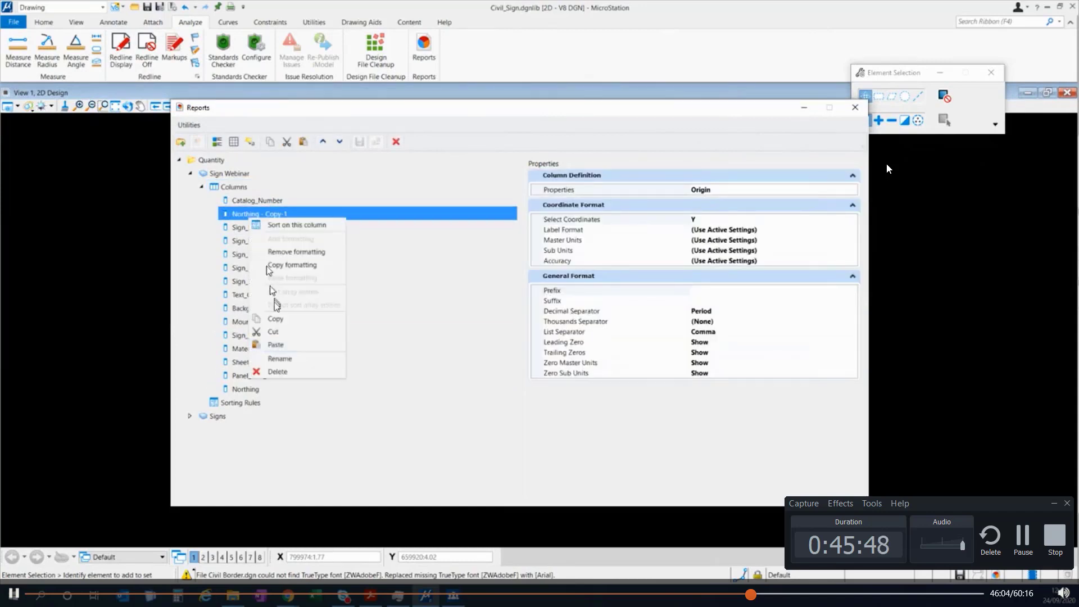
pyautogui.click(277, 357)
pyautogui.write('Easting')
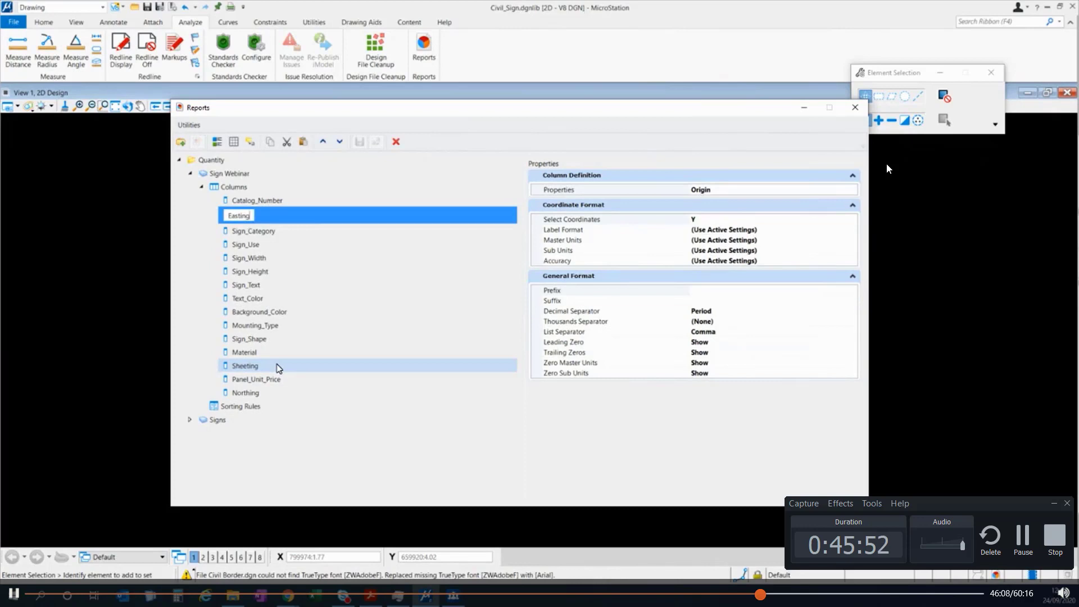
pyautogui.press('Return')
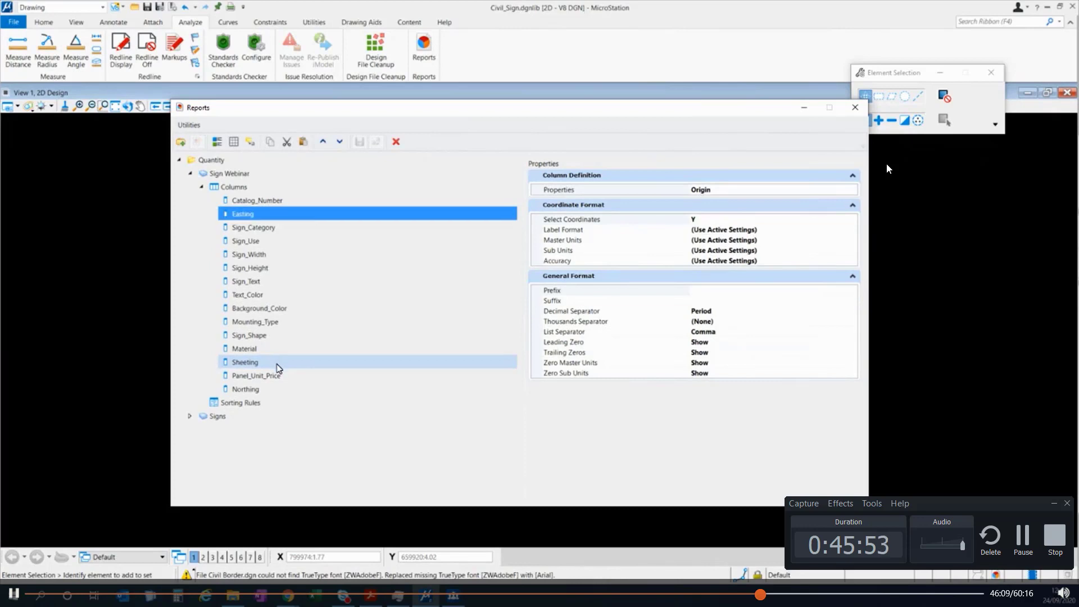
# - Move the Easting column down the Sign Webinar column list, past Material and toward the end
pyautogui.click(340, 143)
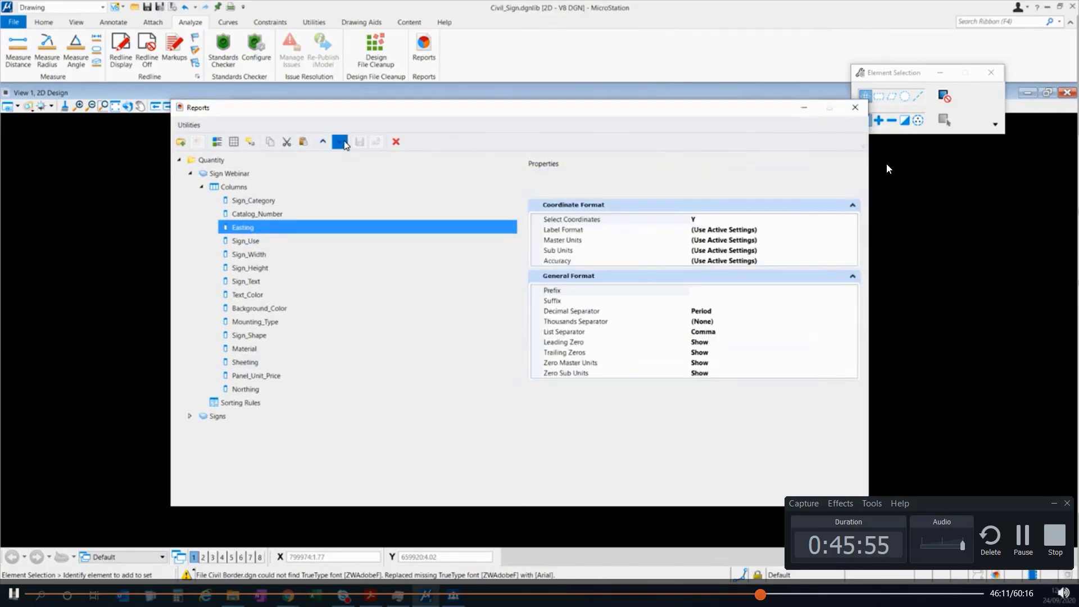
pyautogui.click(344, 144)
pyautogui.click(344, 144)
pyautogui.doubleClick(344, 144)
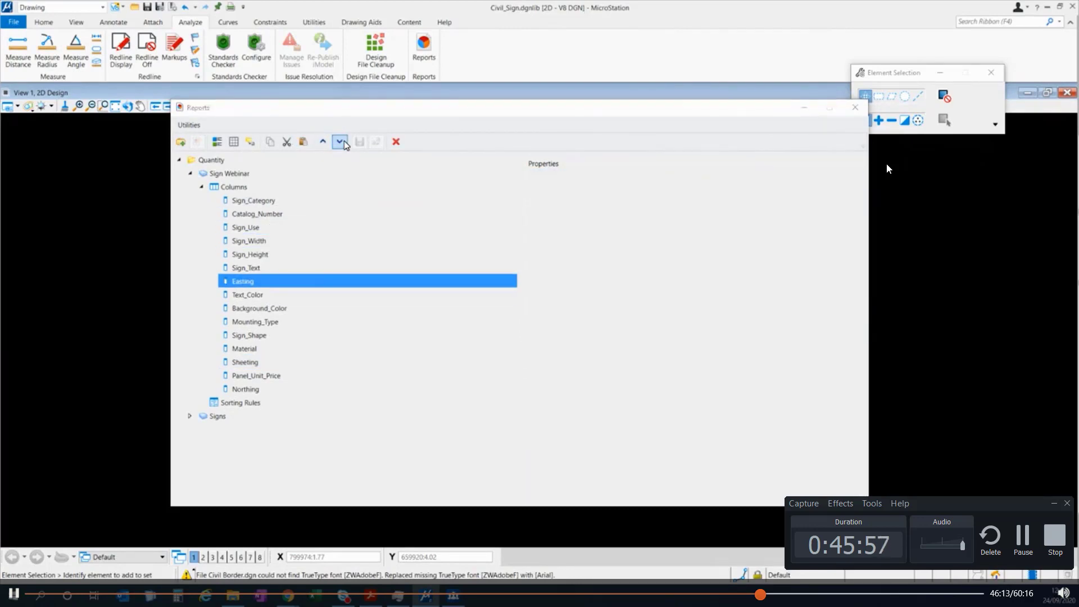
pyautogui.click(344, 144)
pyautogui.click(344, 144)
pyautogui.click(343, 144)
pyautogui.click(344, 144)
pyautogui.click(344, 144)
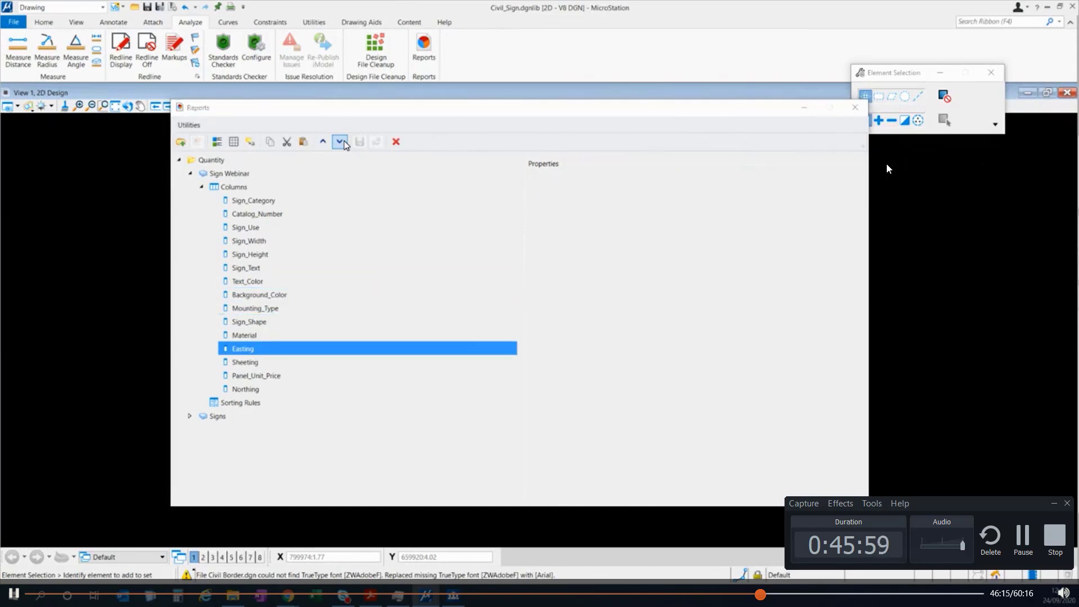
pyautogui.click(344, 144)
pyautogui.click(344, 143)
pyautogui.click(344, 144)
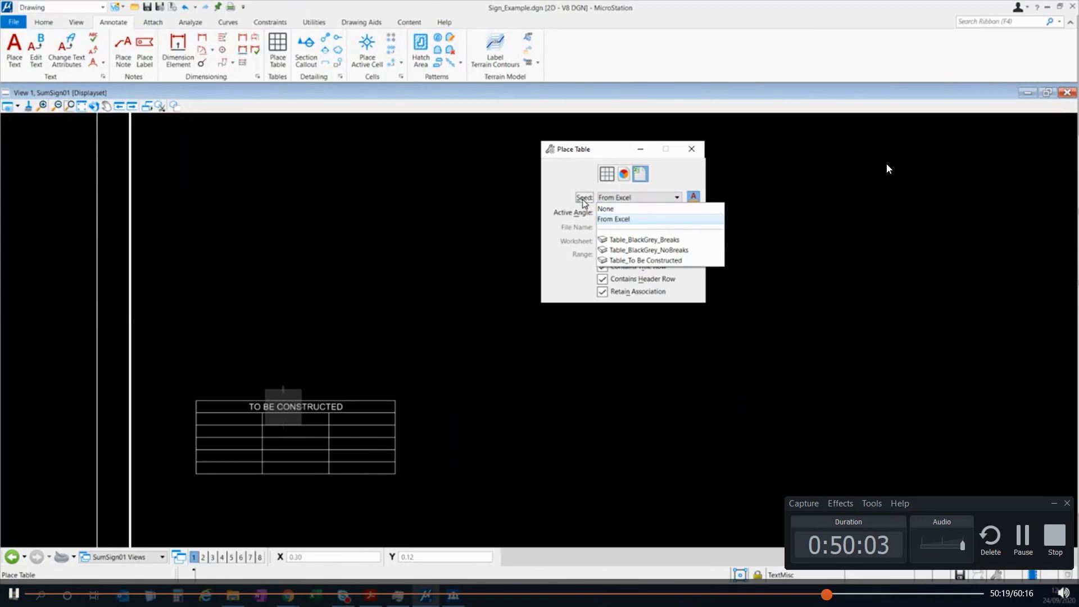
# - Place the table from To Be Constructed.xlsx with seed None, beside the blank To Be Constructed table, and inspect it
pyautogui.click(610, 210)
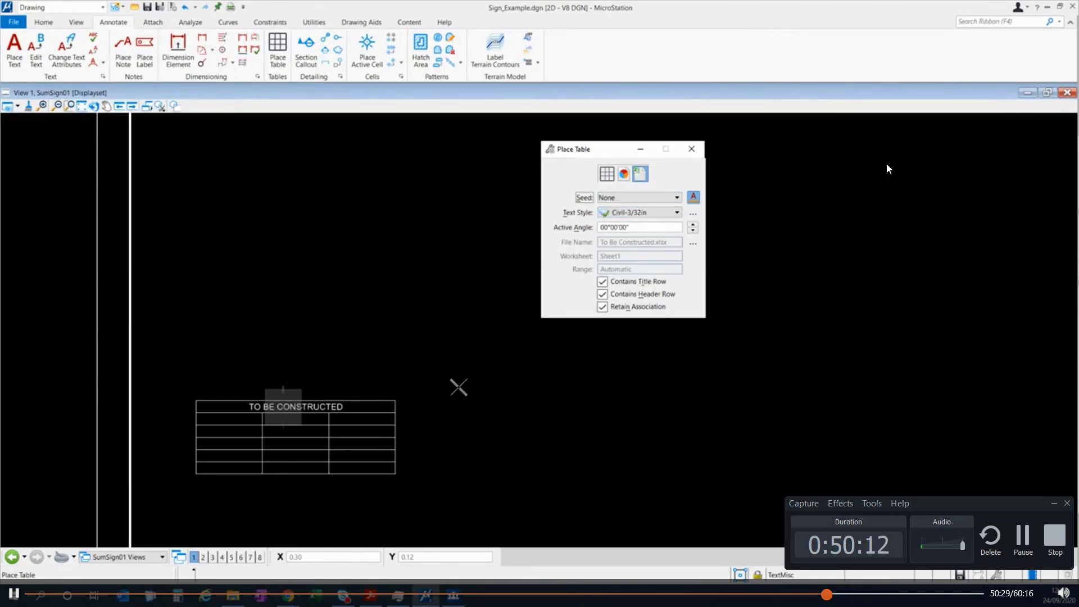
pyautogui.click(478, 343)
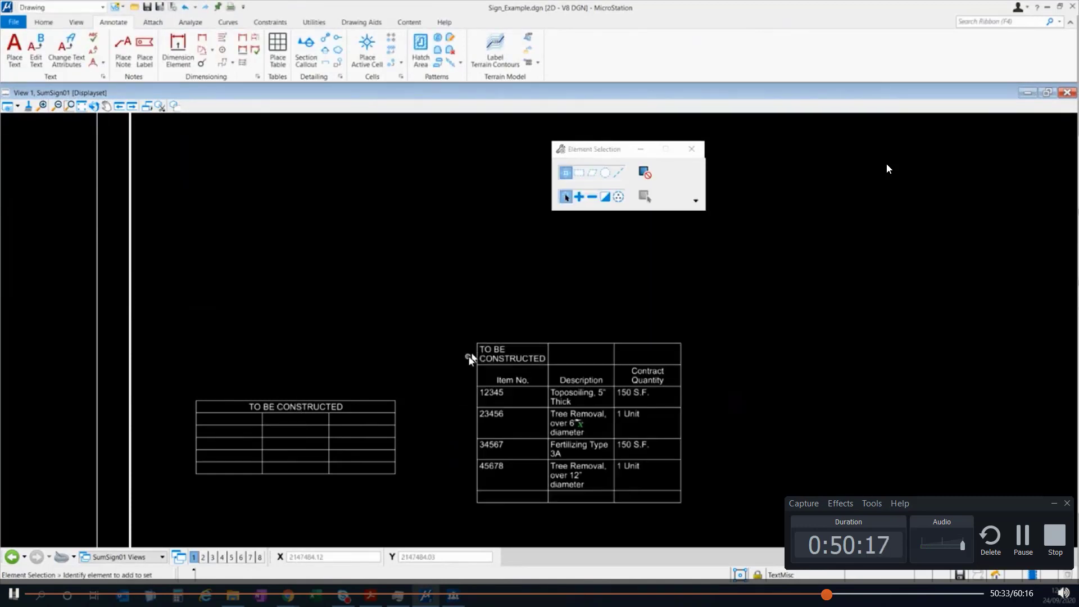
pyautogui.scroll(-3, 493, 319)
pyautogui.scroll(3, 520, 301)
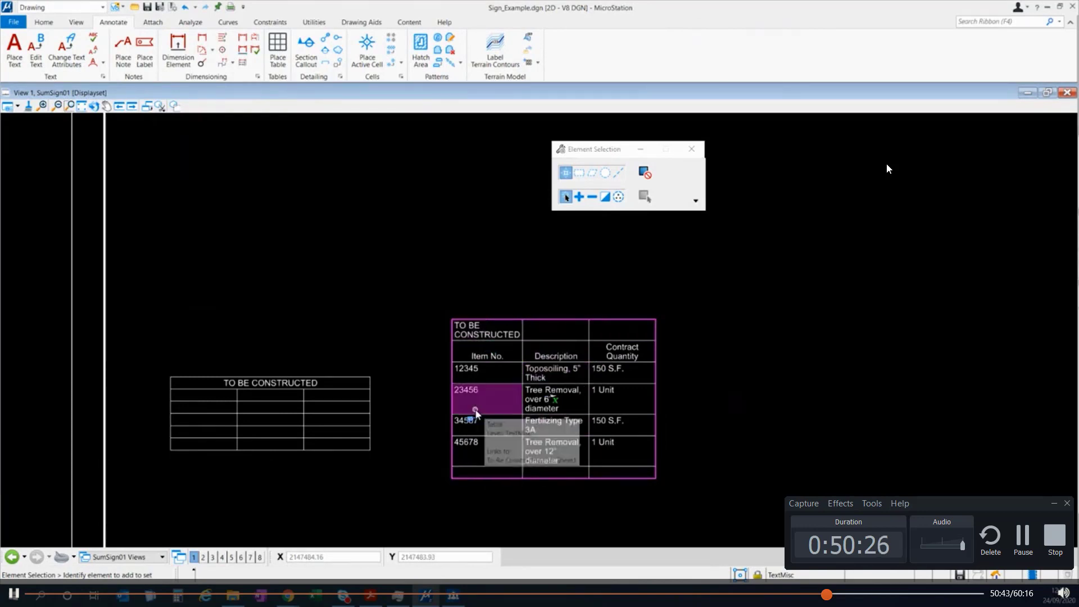
pyautogui.scroll(-5, 478, 404)
pyautogui.scroll(6, 502, 411)
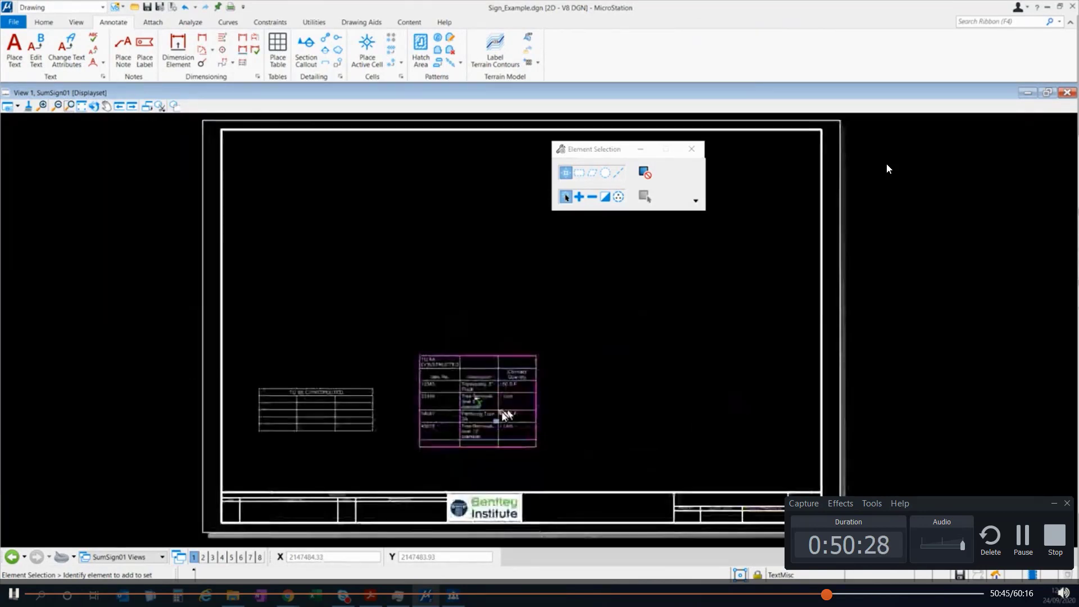
pyautogui.scroll(-2, 313, 175)
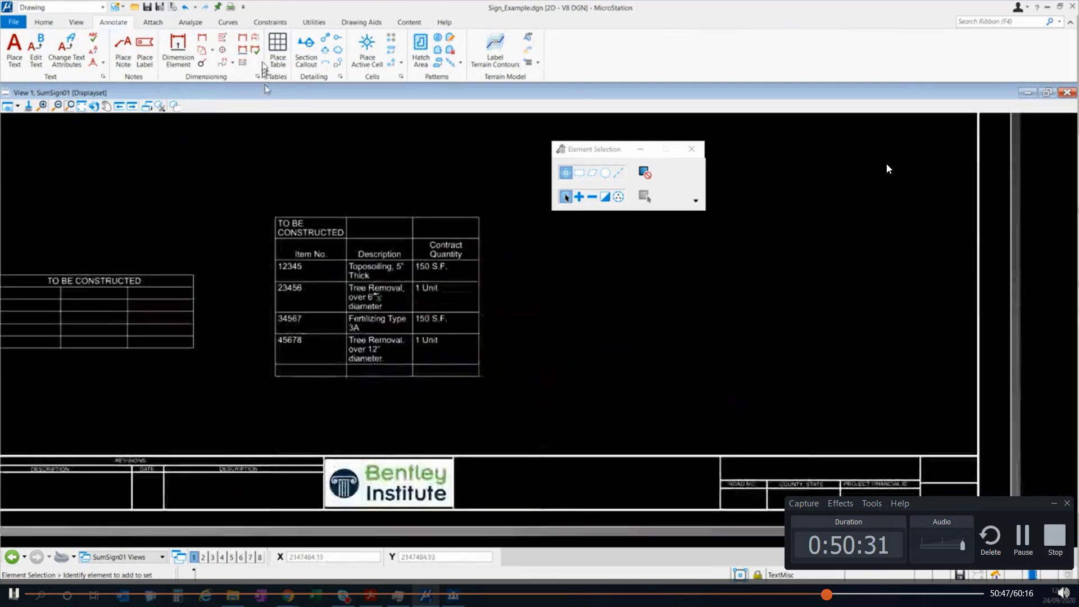
# - Place a second table from To Be Constructed.xlsx, using the From Excel seed, beside the unformatted Excel table
pyautogui.click(275, 49)
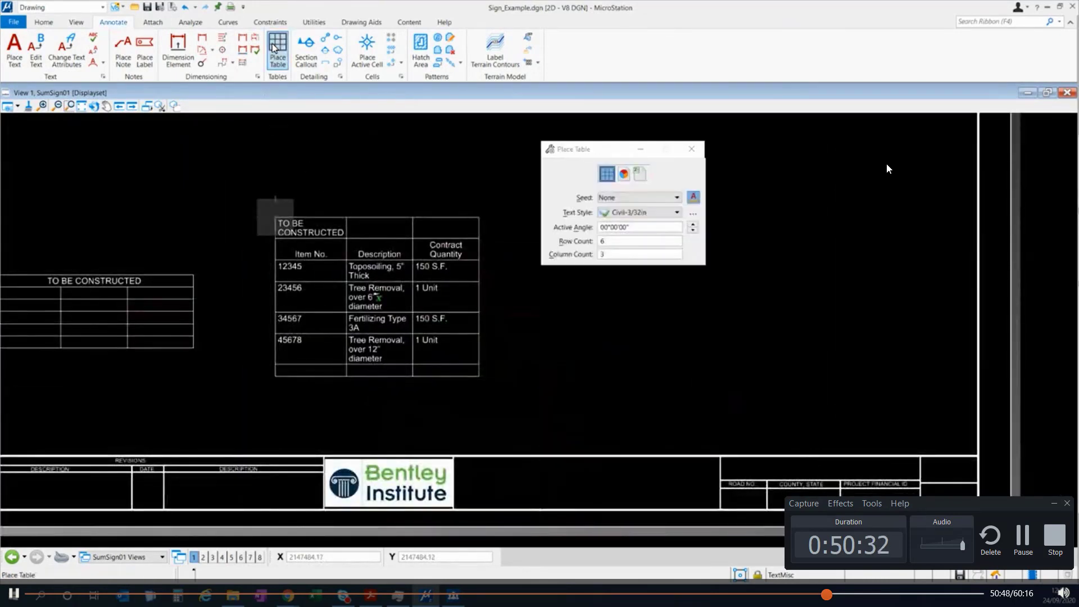
pyautogui.click(639, 176)
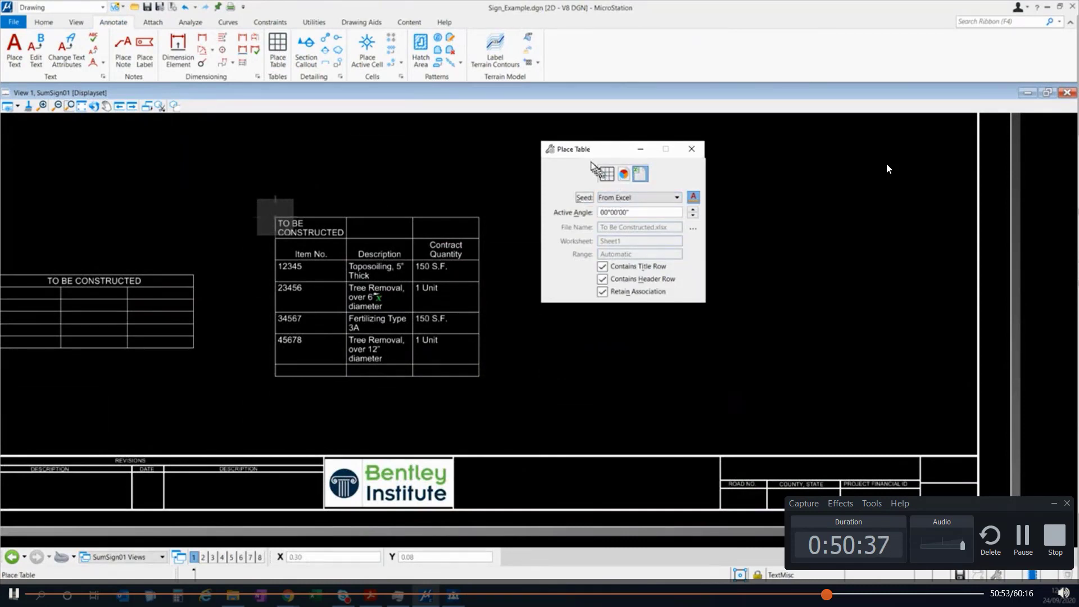
pyautogui.moveTo(582, 159); pyautogui.dragTo(971, 150)
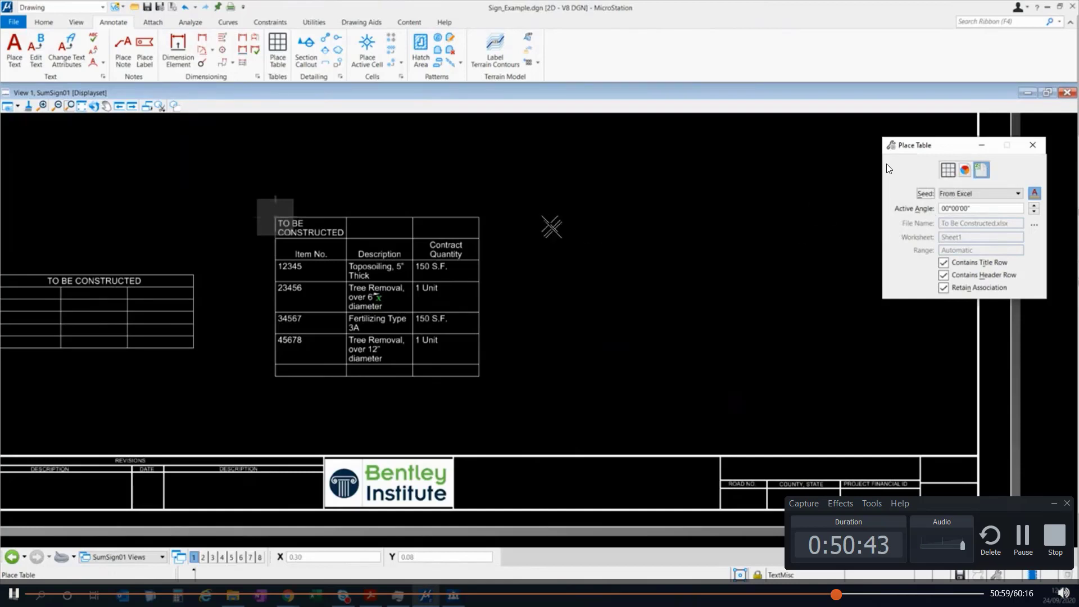
pyautogui.click(552, 221)
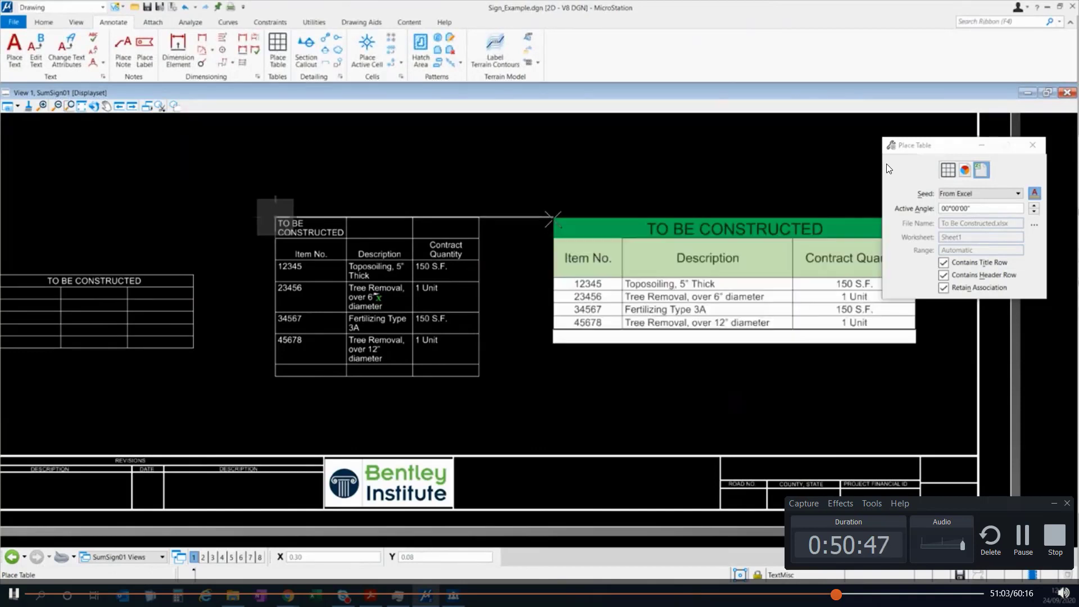
pyautogui.click(534, 215)
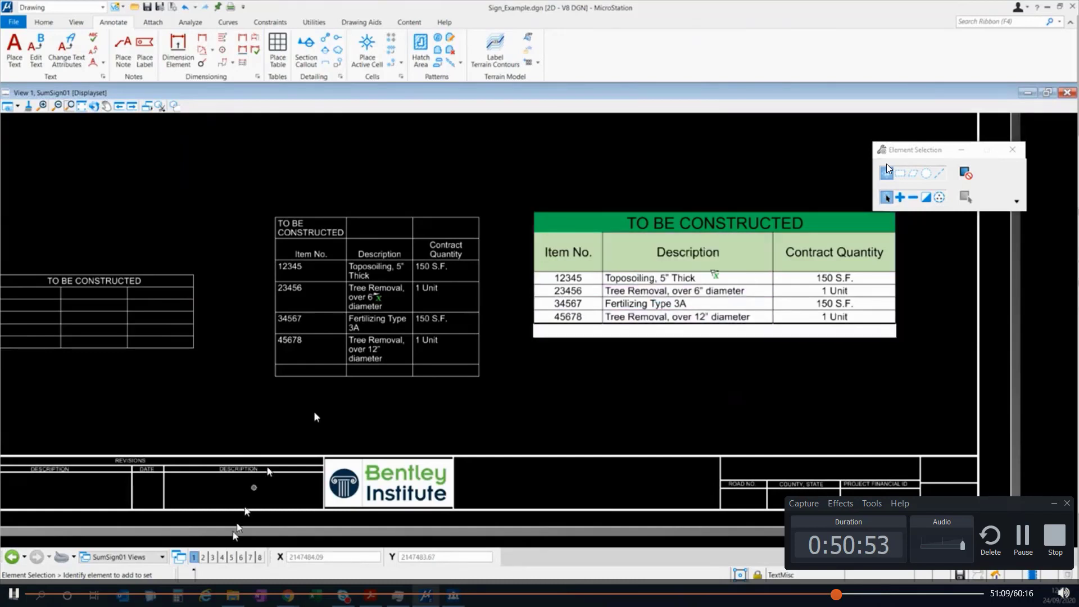
# - Set up a new table from the Sign Webinar report with seed None, keeping its association to the report
pyautogui.moveTo(233, 596)
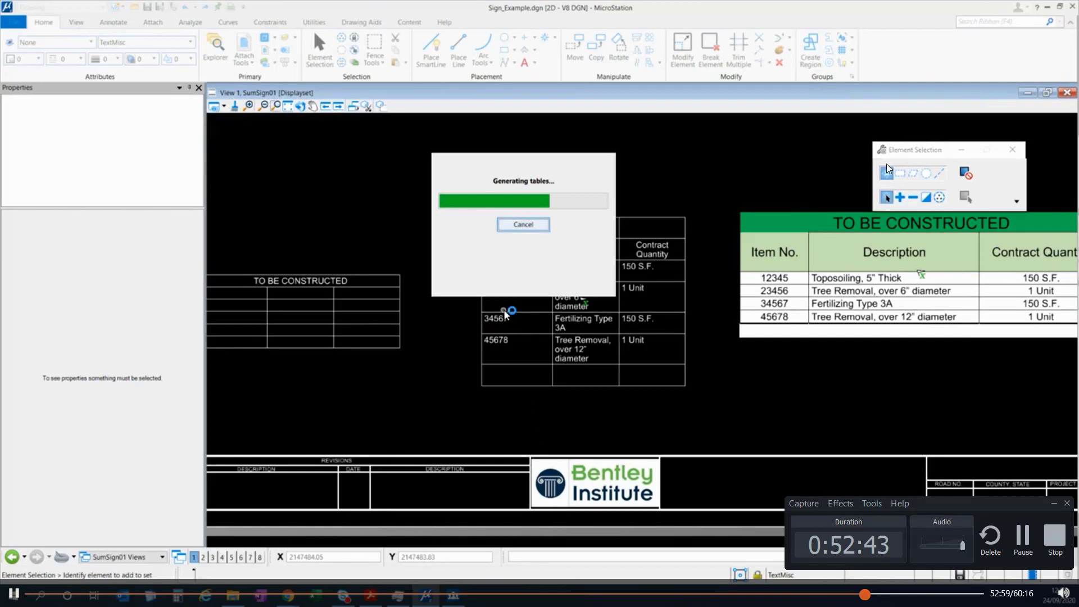
pyautogui.scroll(-6, 531, 198)
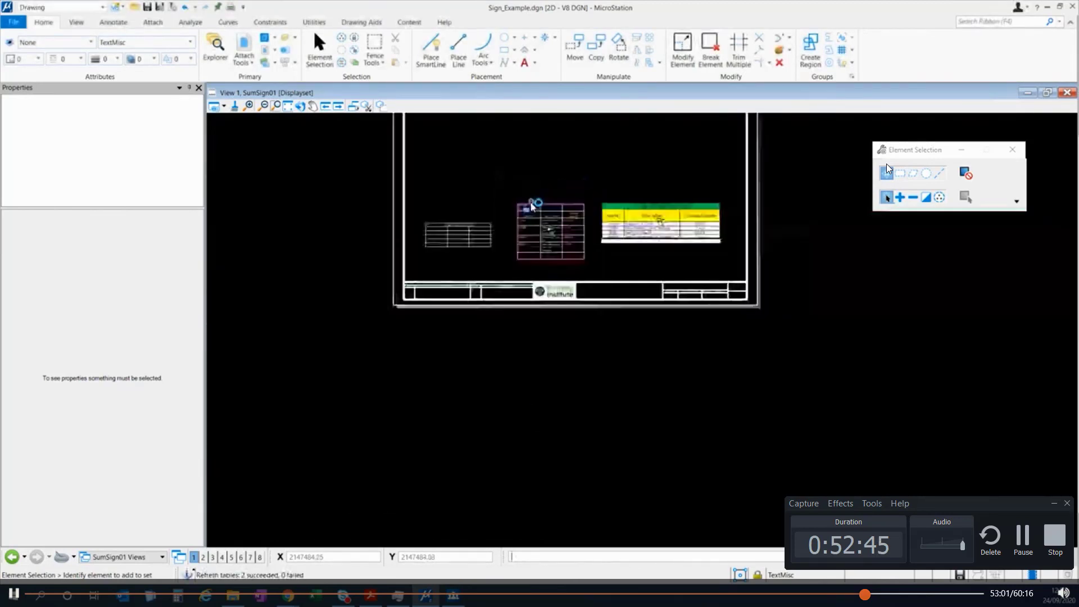
pyautogui.scroll(3, 661, 195)
pyautogui.scroll(2, 578, 231)
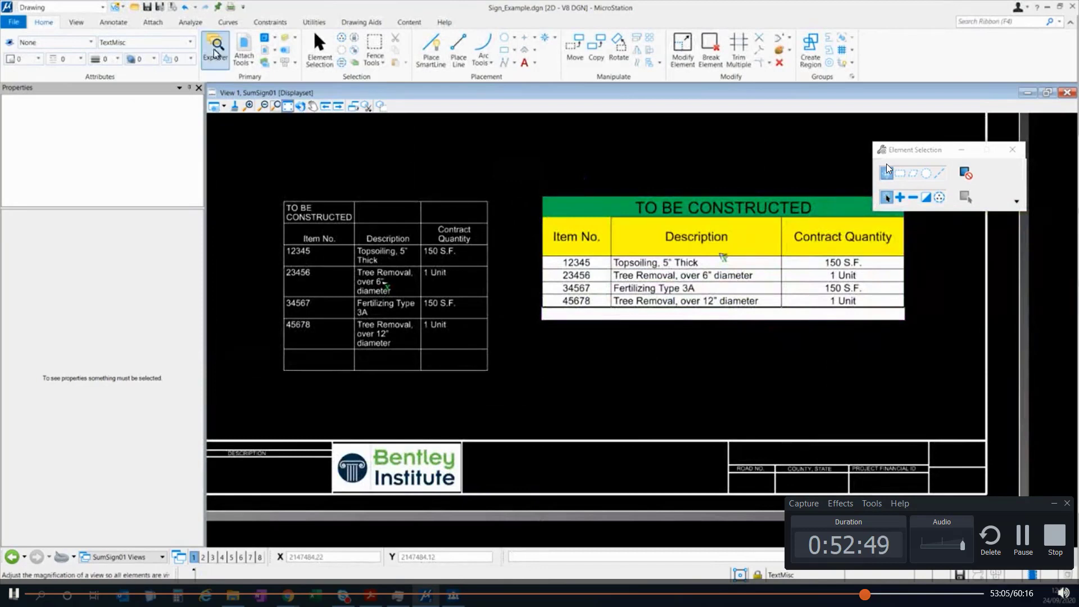
pyautogui.click(113, 23)
pyautogui.click(277, 47)
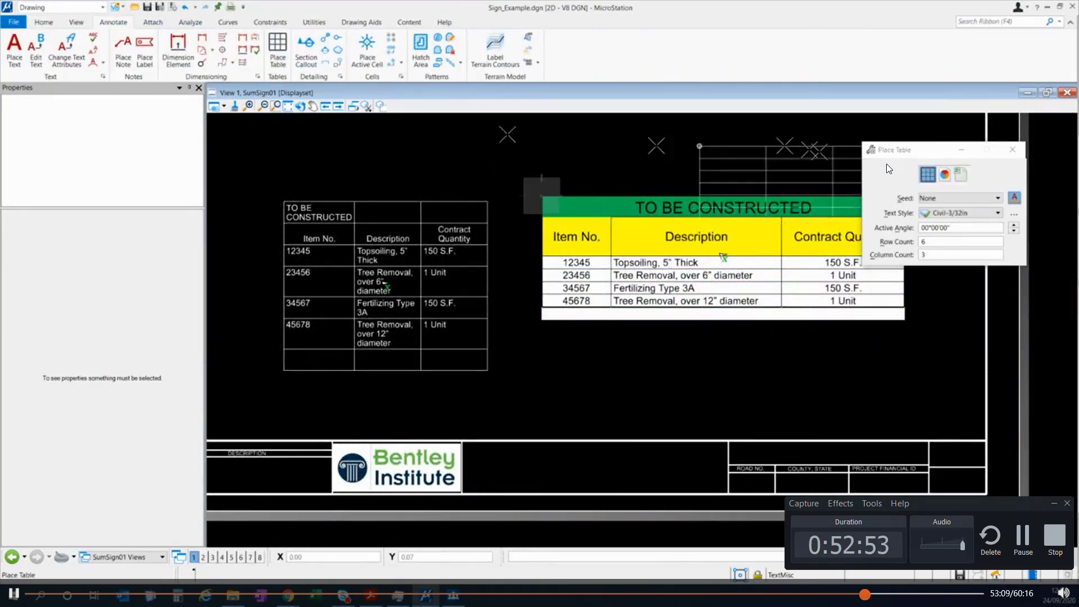
pyautogui.click(944, 176)
pyautogui.moveTo(922, 149); pyautogui.dragTo(677, 135)
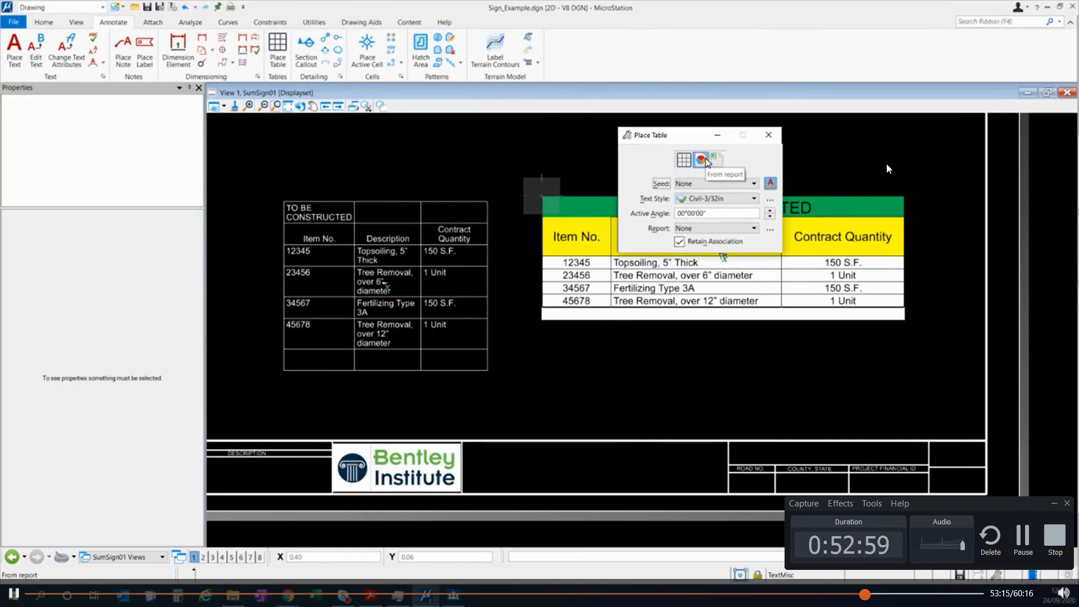
pyautogui.click(695, 229)
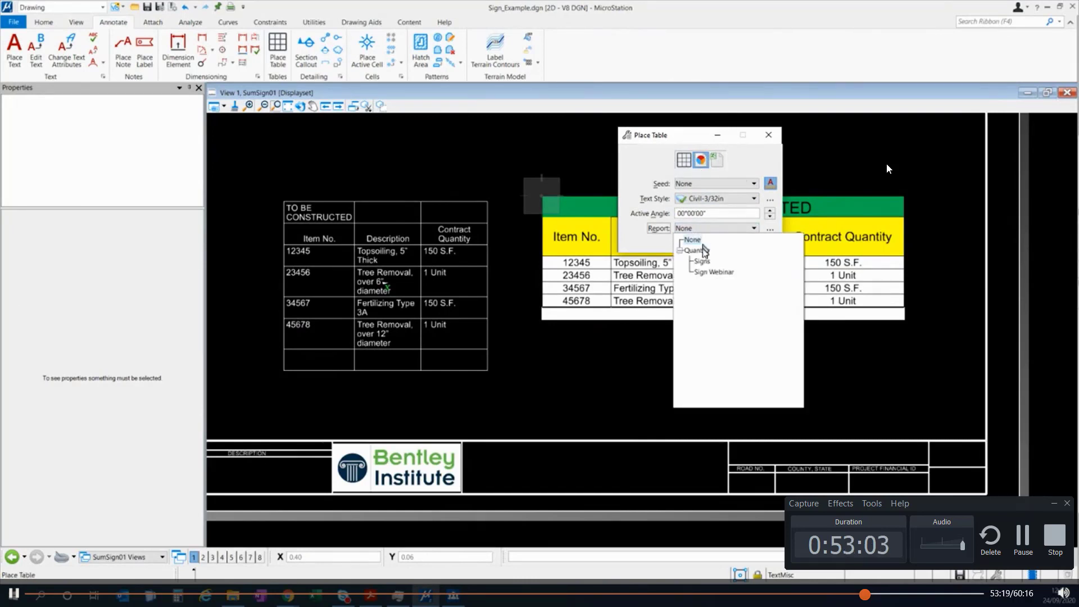
pyautogui.click(713, 273)
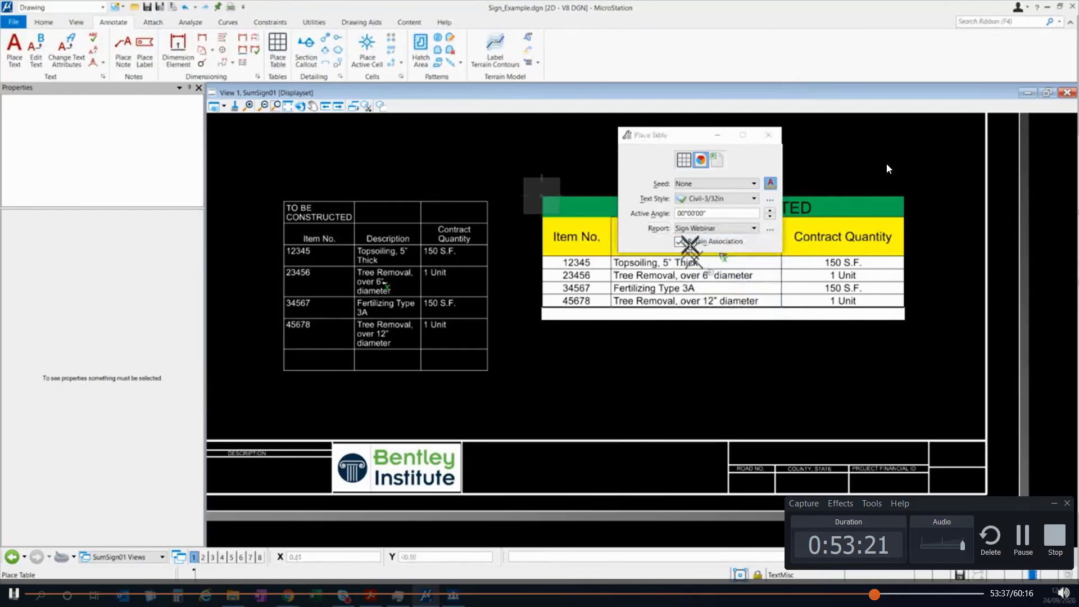
# - Place the Sign Webinar report table at the upper-left inside corner of the sheet border and deselect it
pyautogui.scroll(-3, 589, 334)
pyautogui.scroll(5, 594, 341)
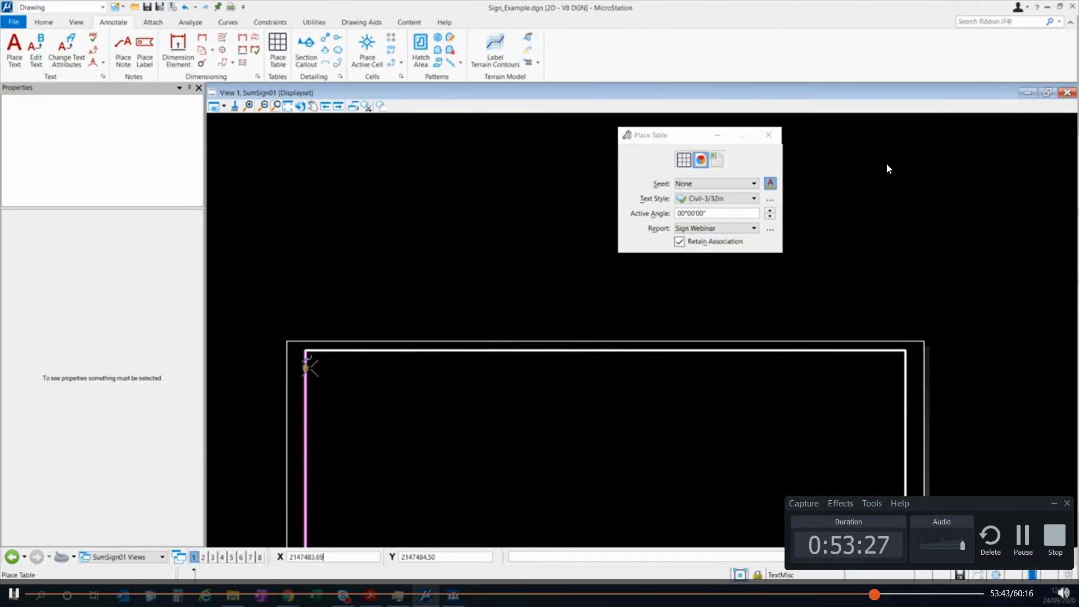
pyautogui.click(306, 367)
pyautogui.click(501, 369)
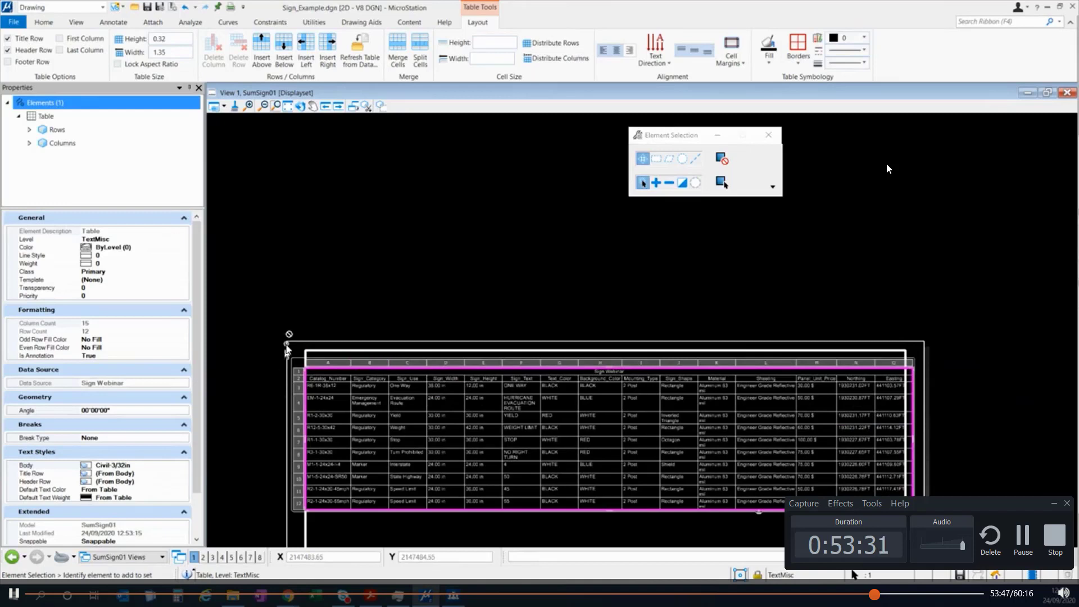
pyautogui.click(443, 228)
pyautogui.scroll(-5, 513, 249)
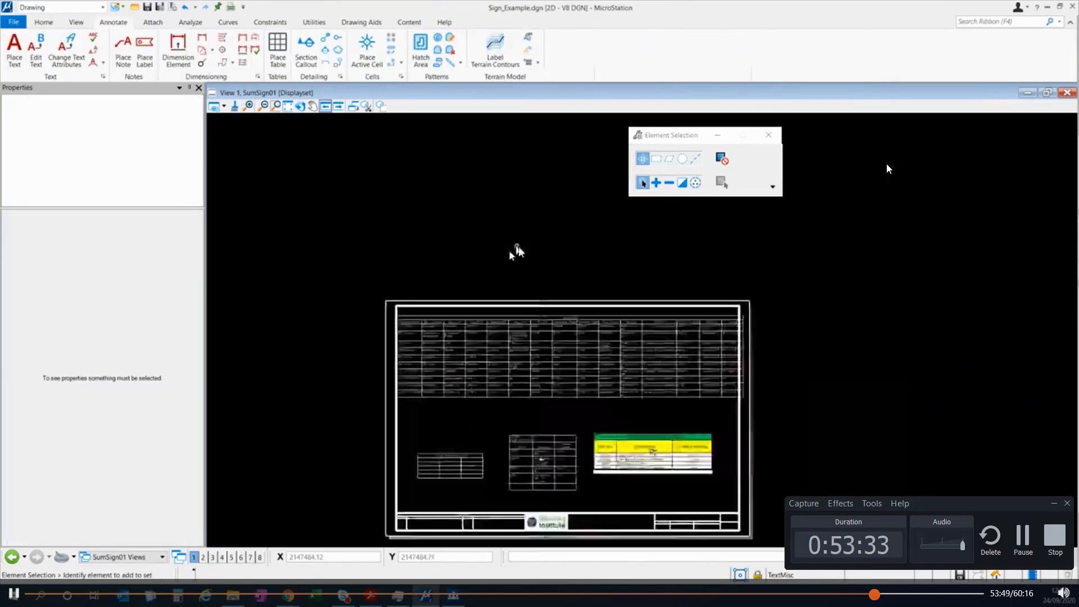
pyautogui.scroll(2, 506, 309)
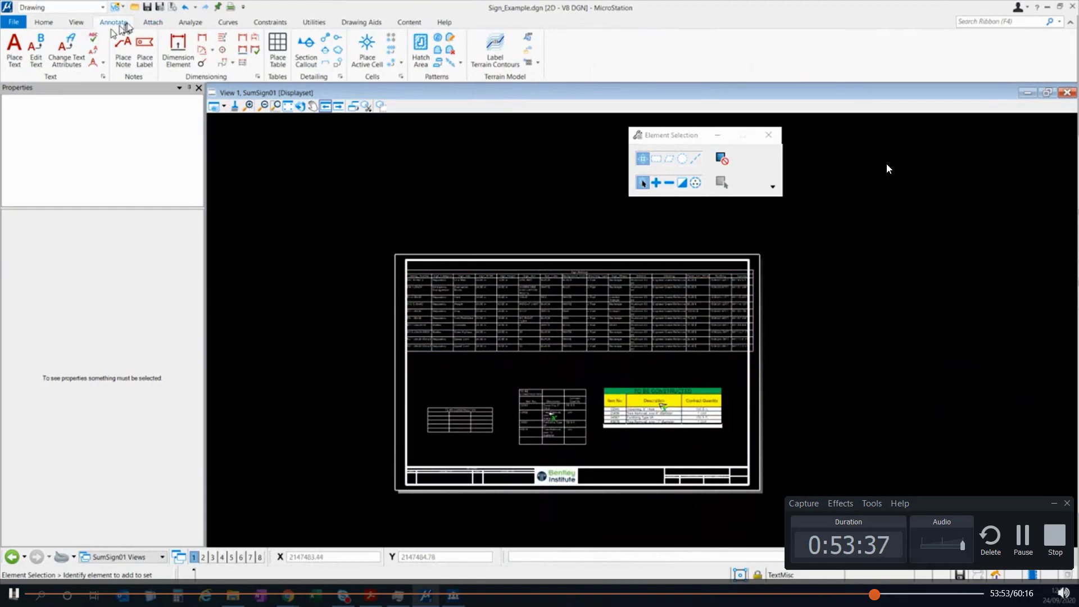
# - Open the drawing SUMMARY OF DRAINAGE STRUCTURES I.dgn from the Roadway folder
pyautogui.click(136, 7)
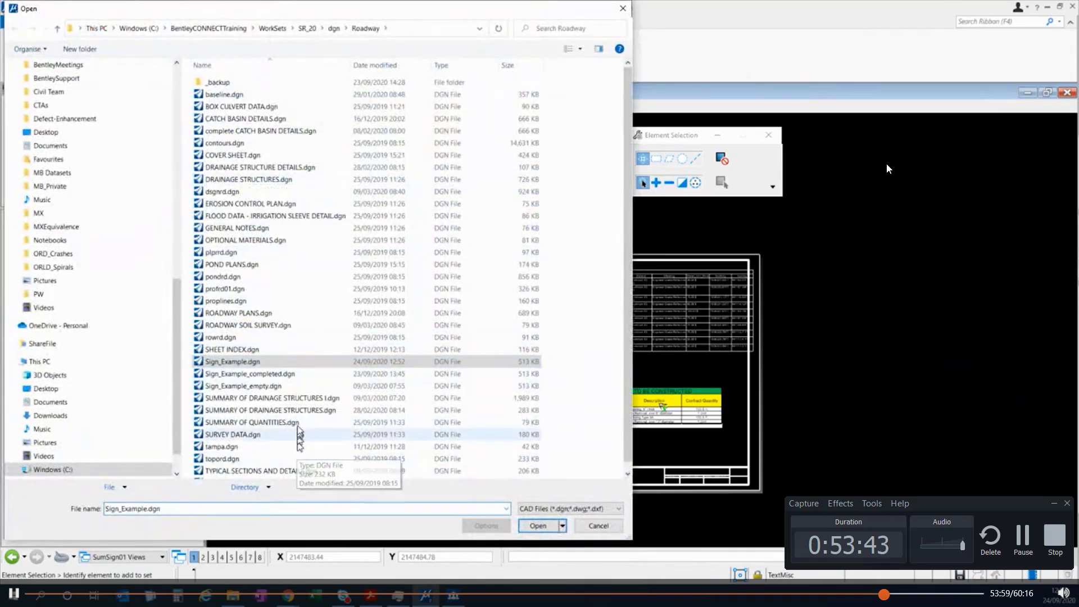
pyautogui.doubleClick(298, 399)
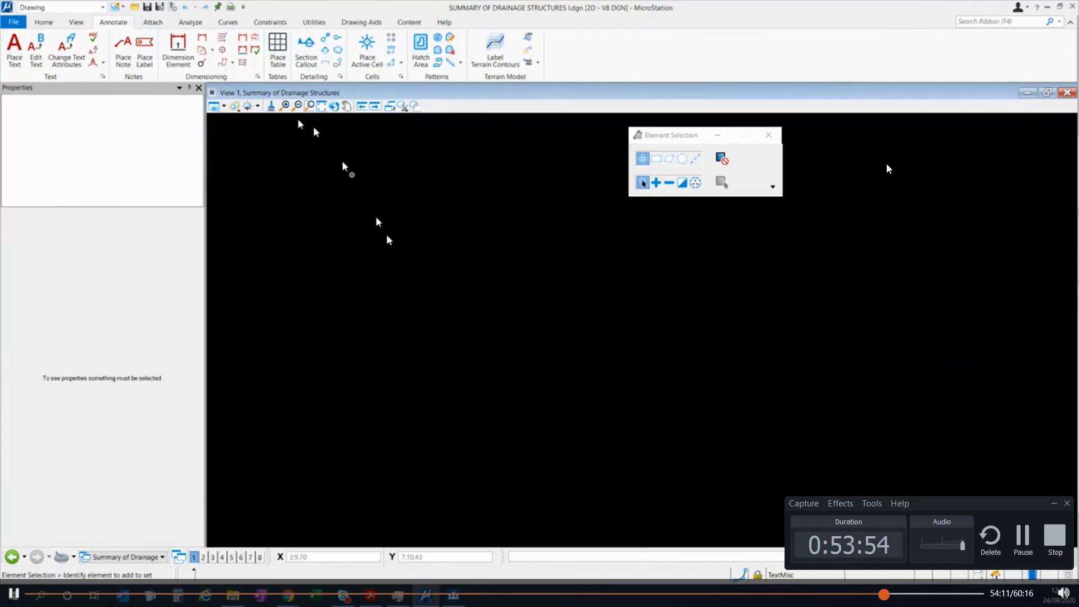
pyautogui.click(321, 106)
pyautogui.click(324, 219)
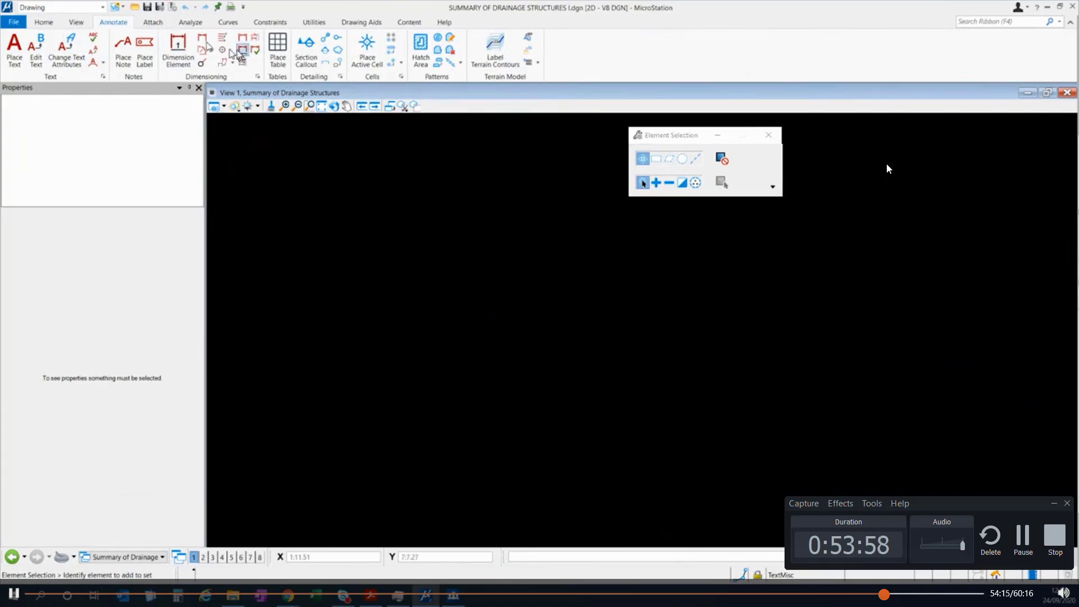
# - Set up a table from the Formatted Data worksheet of sbdrst.xls with automatic range, declining to preserve the Excel formatting
pyautogui.click(277, 52)
pyautogui.click(719, 164)
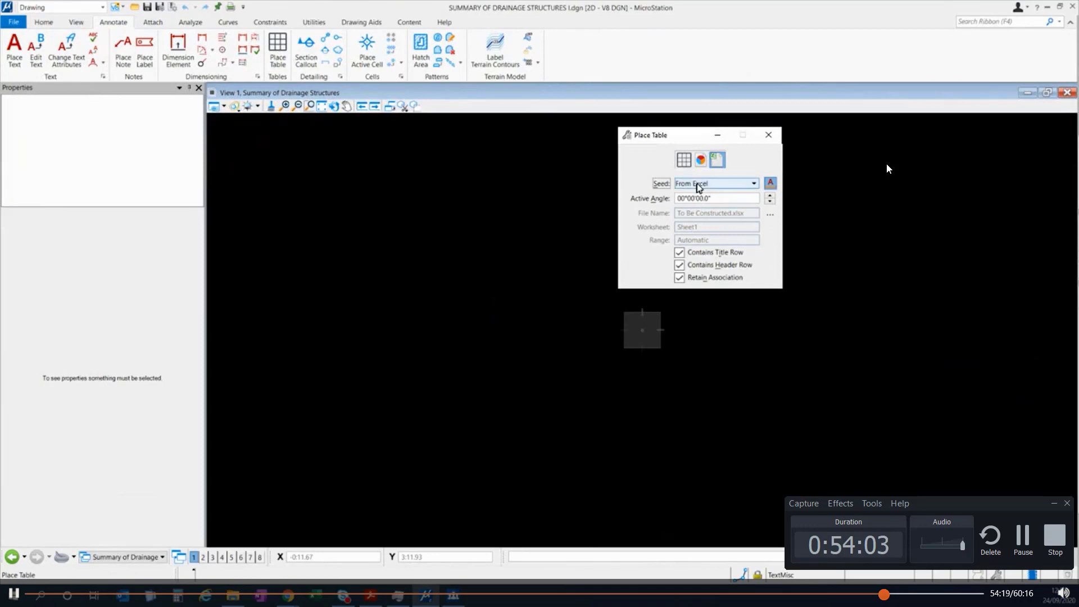
pyautogui.click(770, 214)
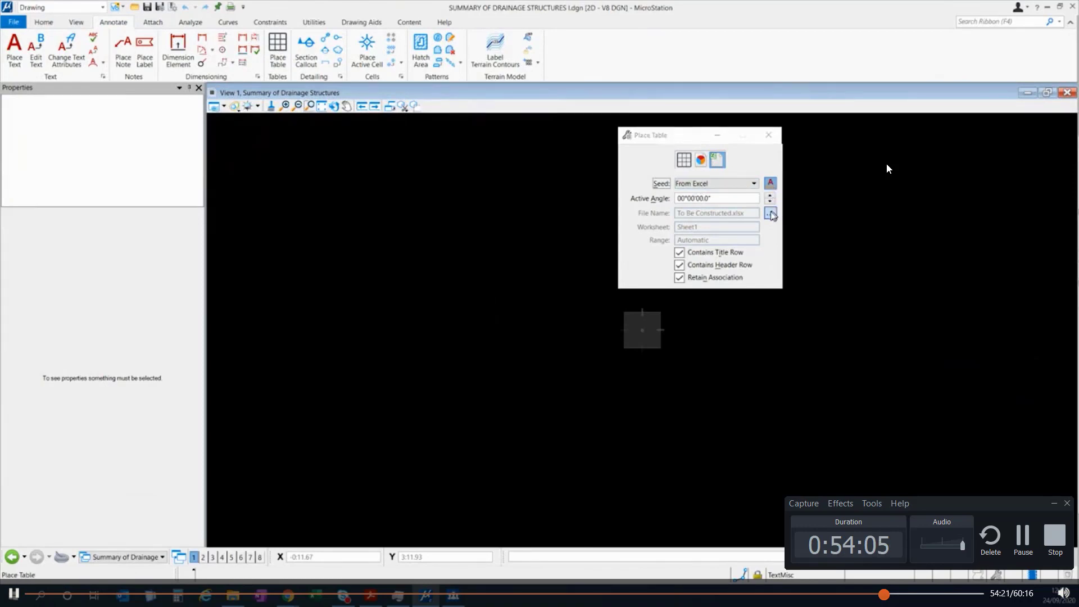
pyautogui.click(235, 119)
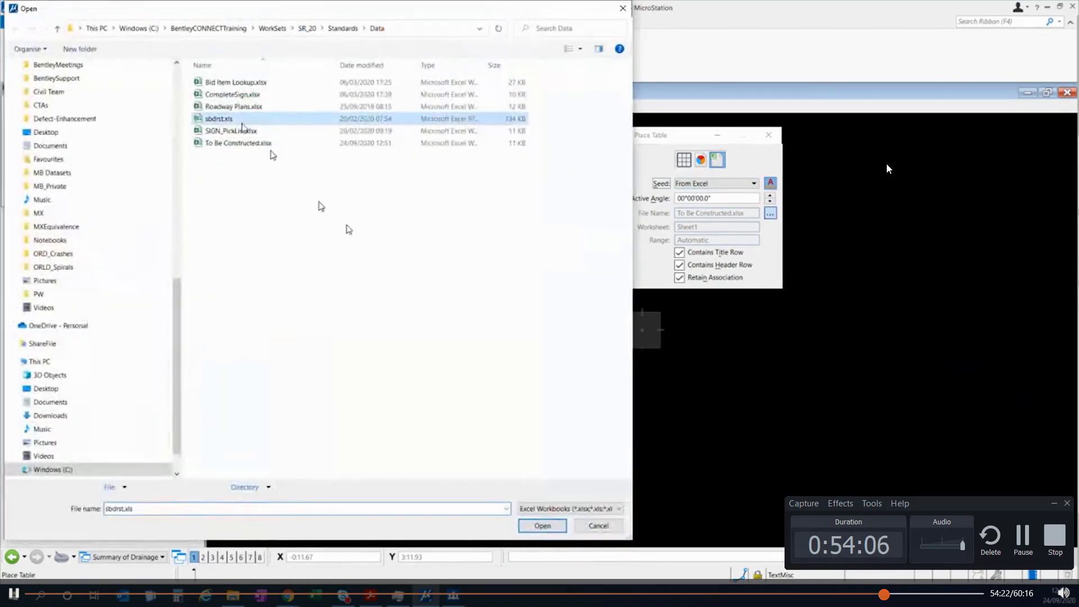
pyautogui.click(542, 526)
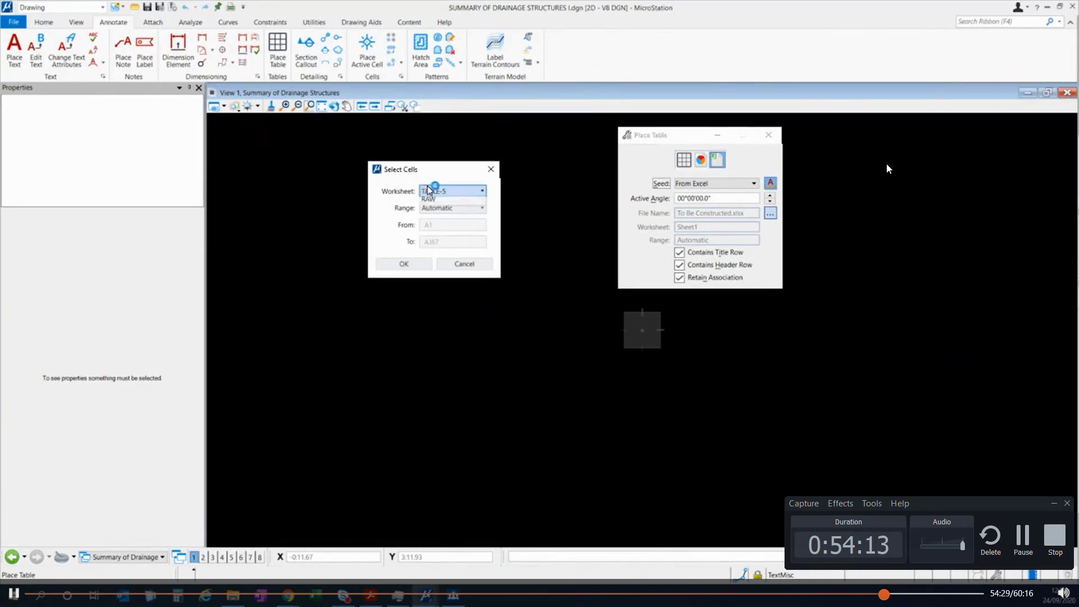
pyautogui.click(431, 191)
pyautogui.click(442, 266)
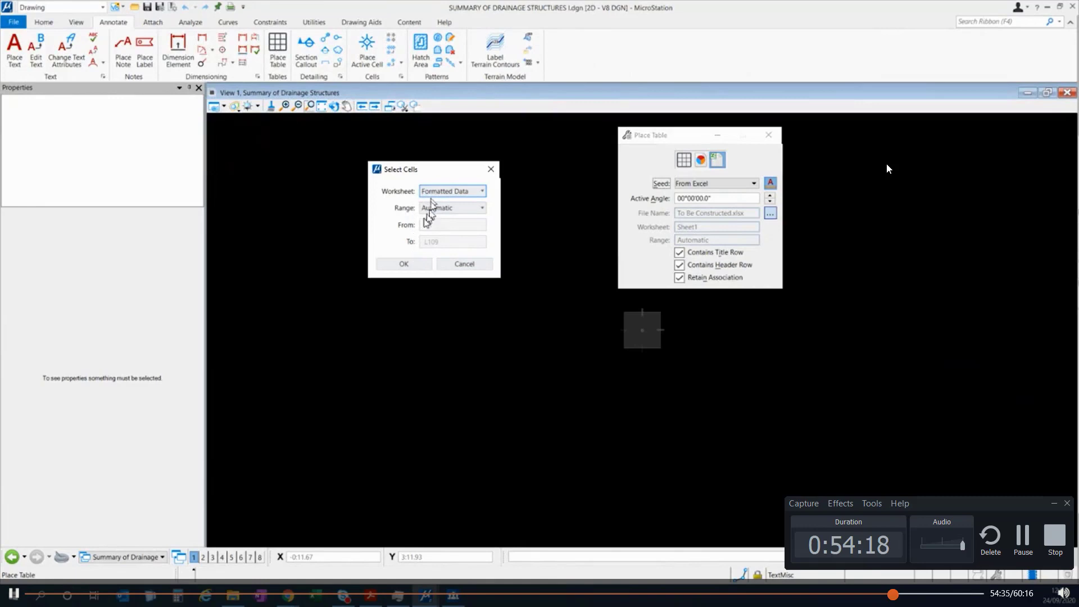
pyautogui.click(406, 263)
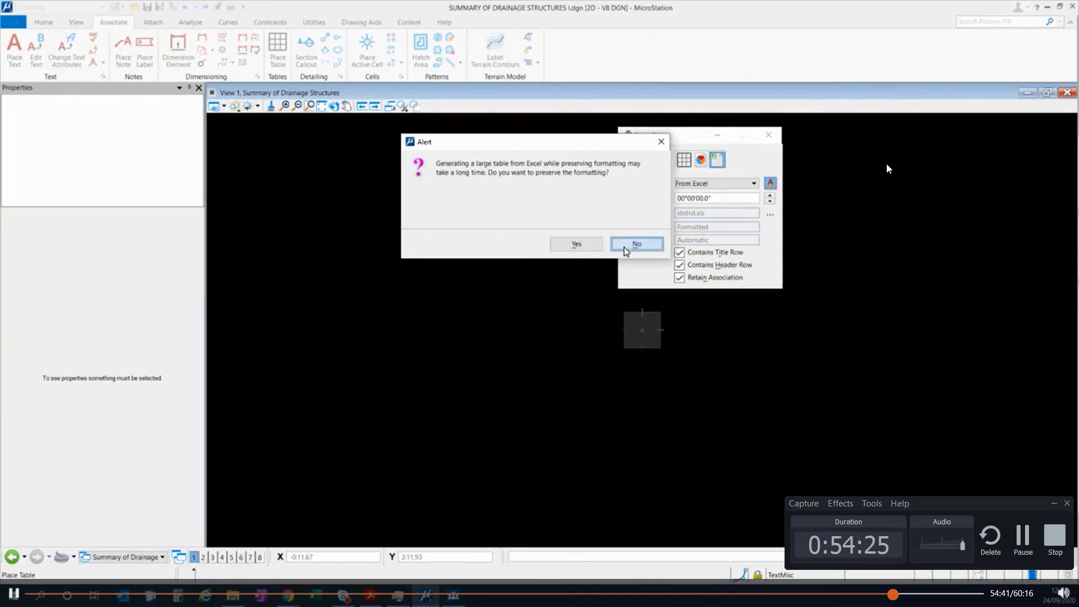
pyautogui.click(625, 248)
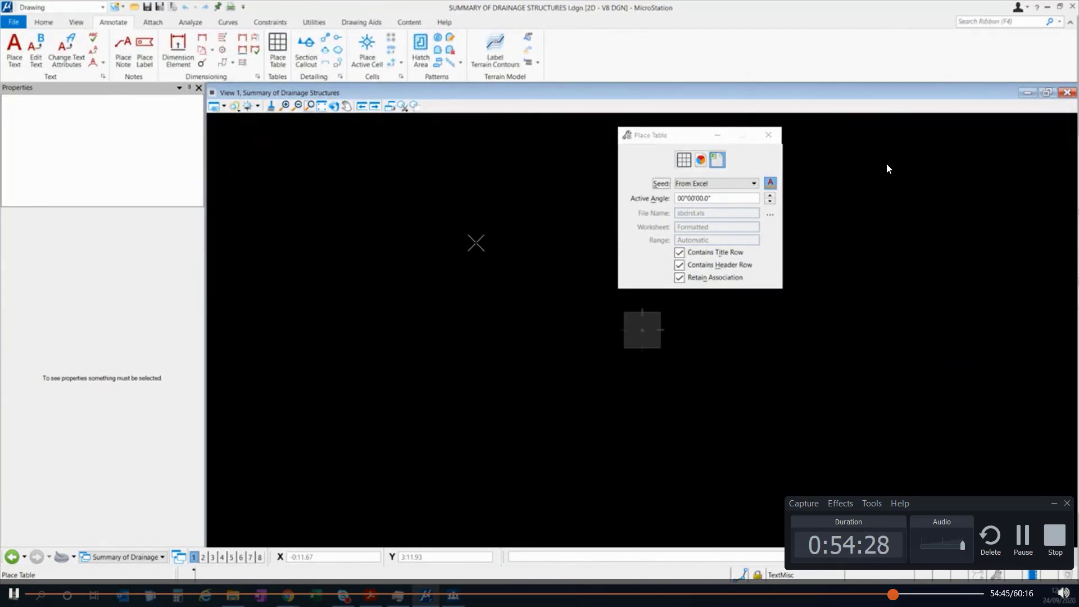
pyautogui.click(475, 243)
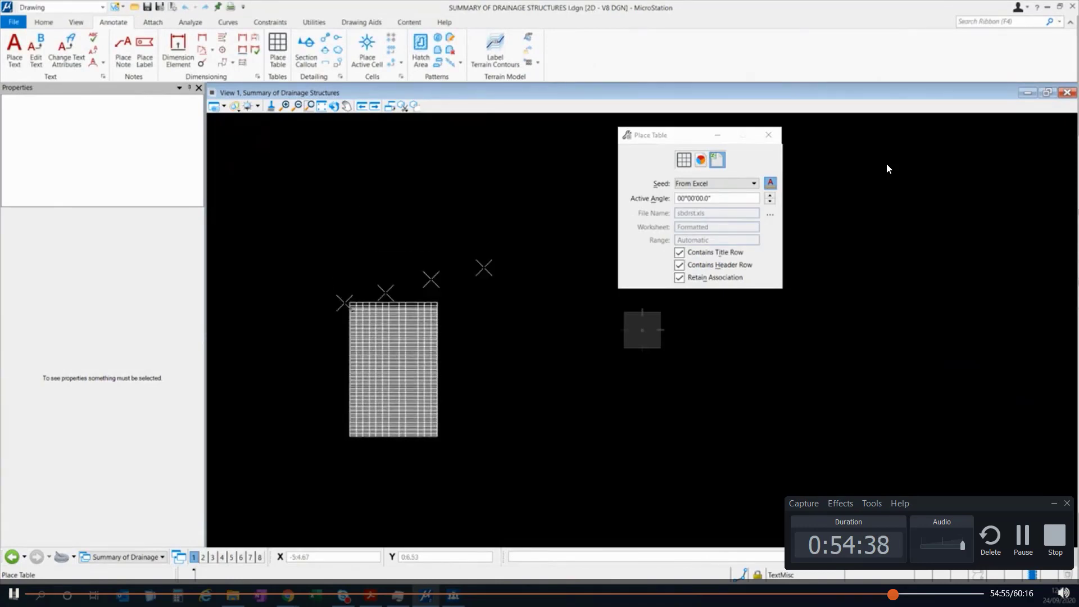
# - Change the table seed to Table_BlackGrey_NoBreaks and place the drainage structures table in the empty view
pyautogui.click(702, 184)
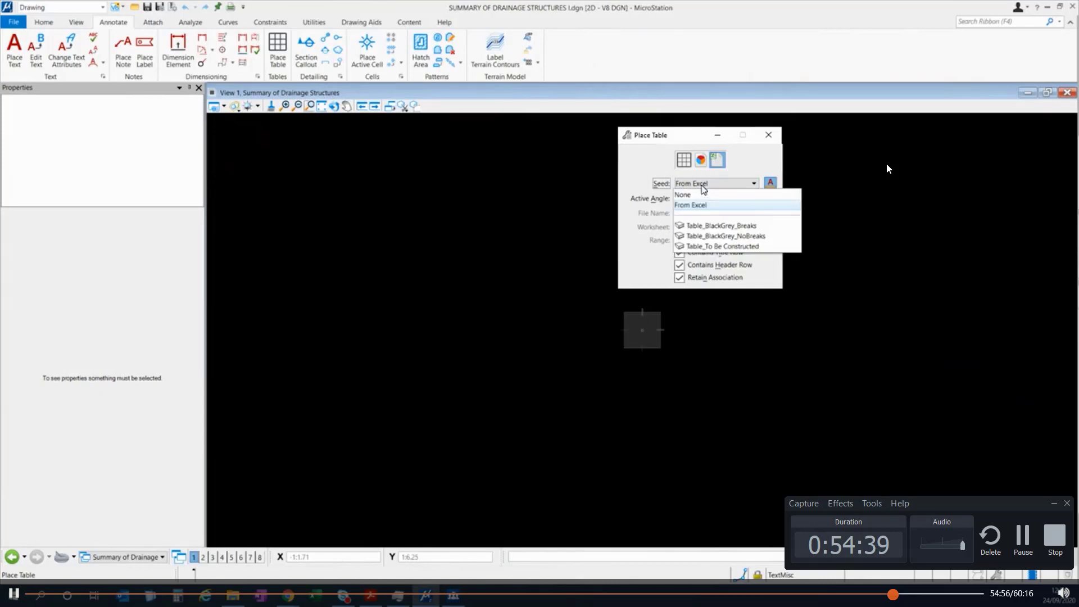
pyautogui.click(703, 236)
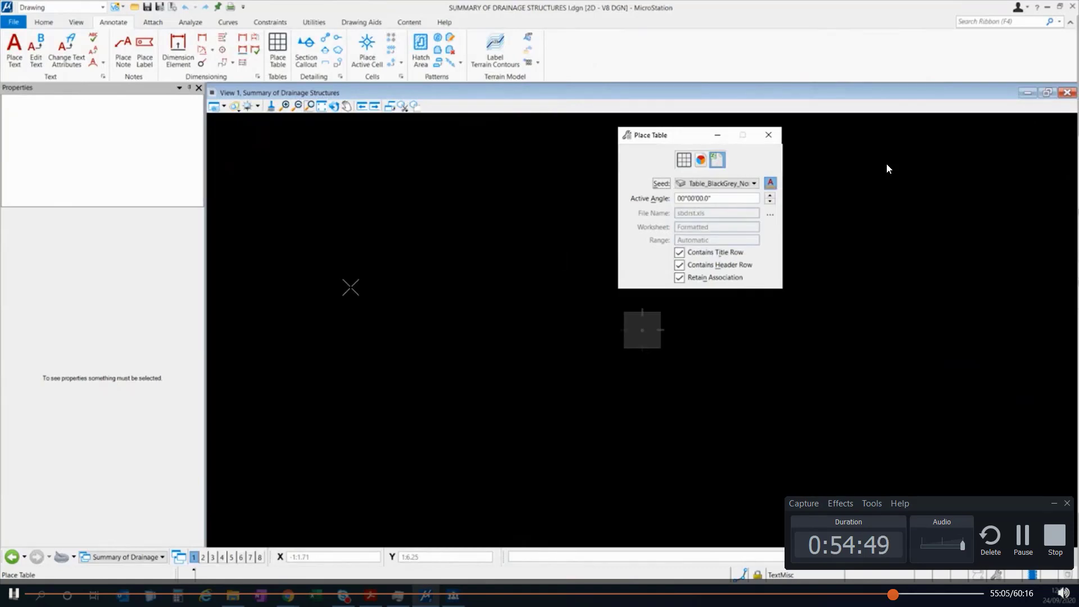
pyautogui.click(351, 287)
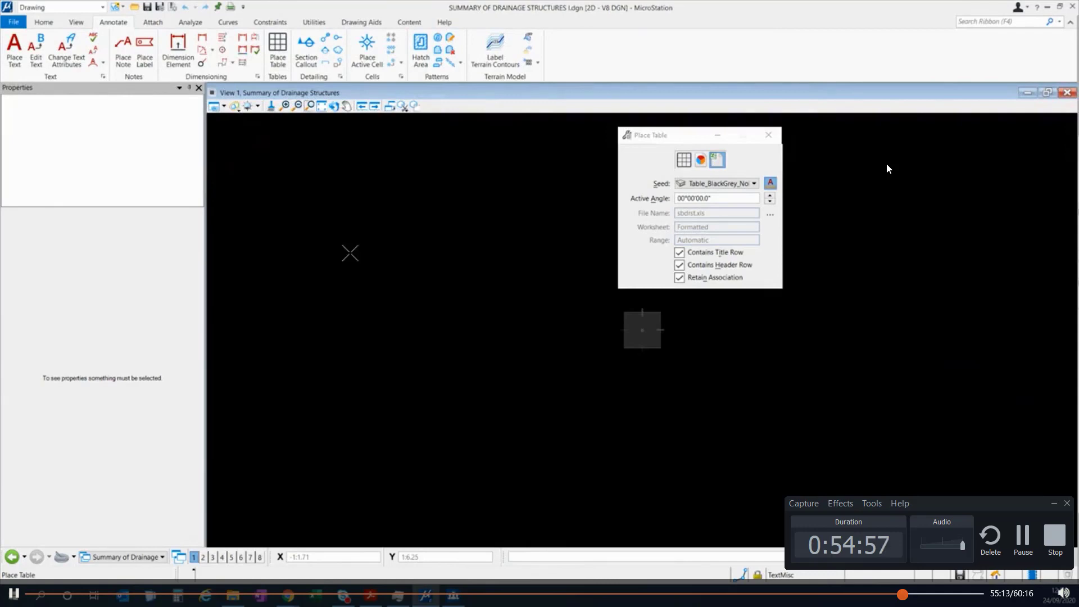
pyautogui.click(400, 275)
# - Examine the placed Summary of Drainage Structures table from its title and header rows down to its last rows
pyautogui.scroll(7, 332, 289)
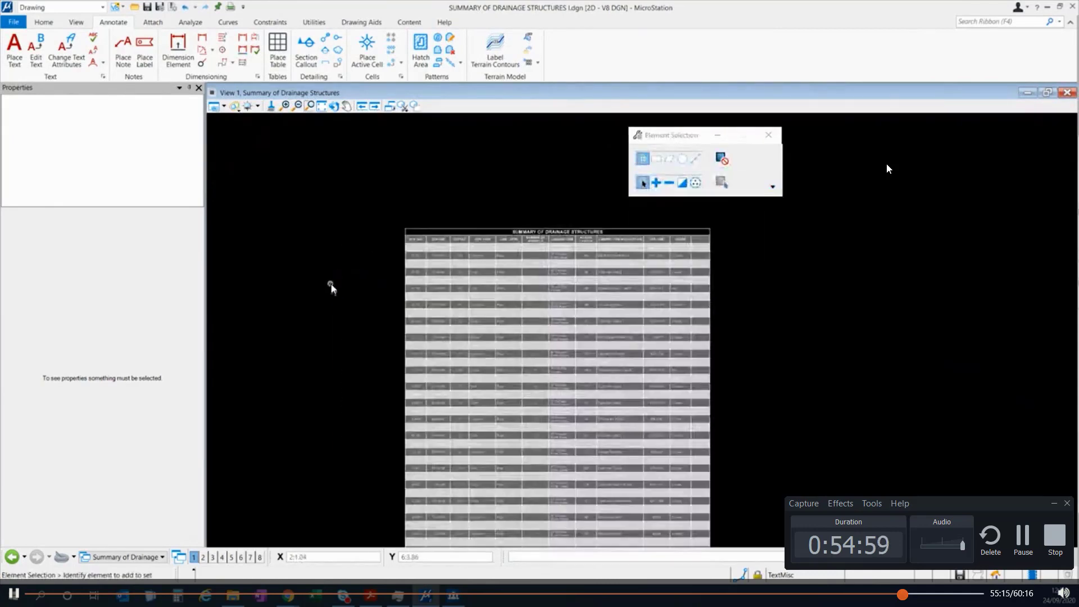
pyautogui.scroll(5, 354, 261)
pyautogui.scroll(-2, 363, 258)
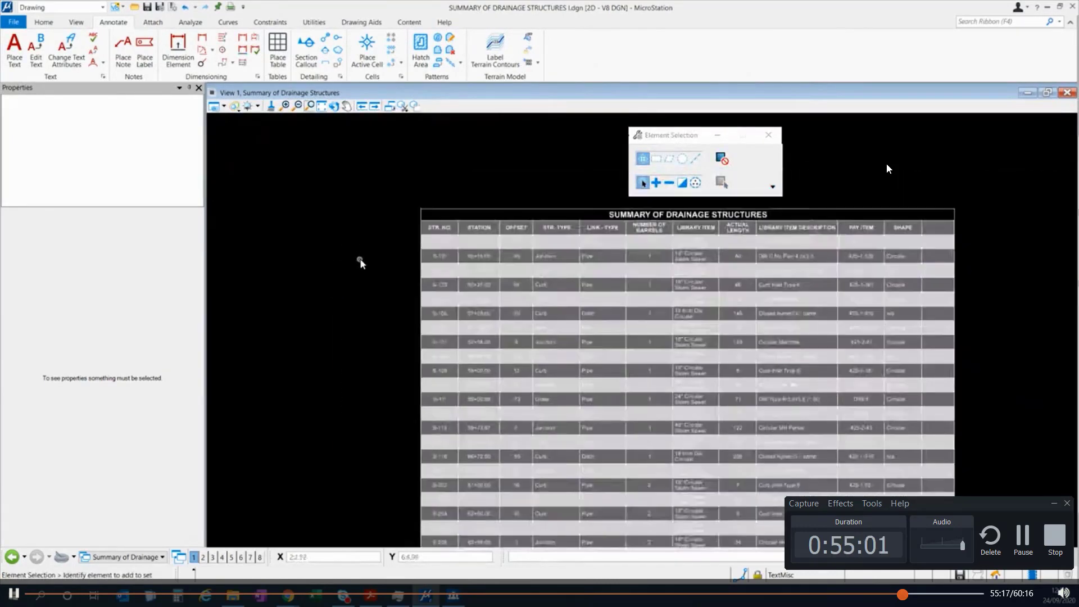
pyautogui.scroll(-4, 384, 153)
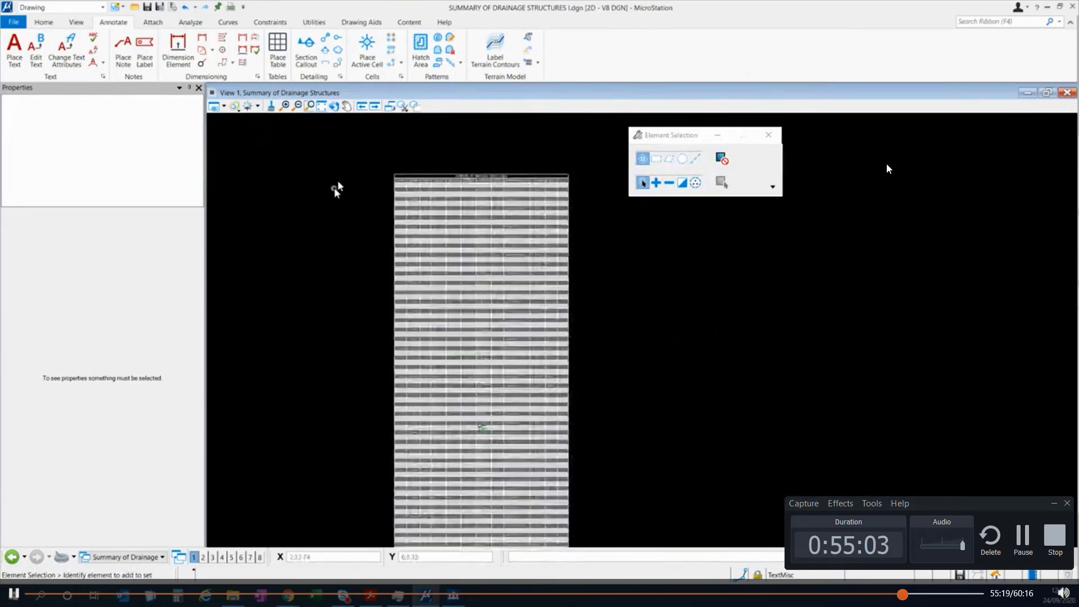
pyautogui.scroll(-2, 334, 191)
pyautogui.scroll(5, 330, 429)
pyautogui.scroll(-3, 359, 424)
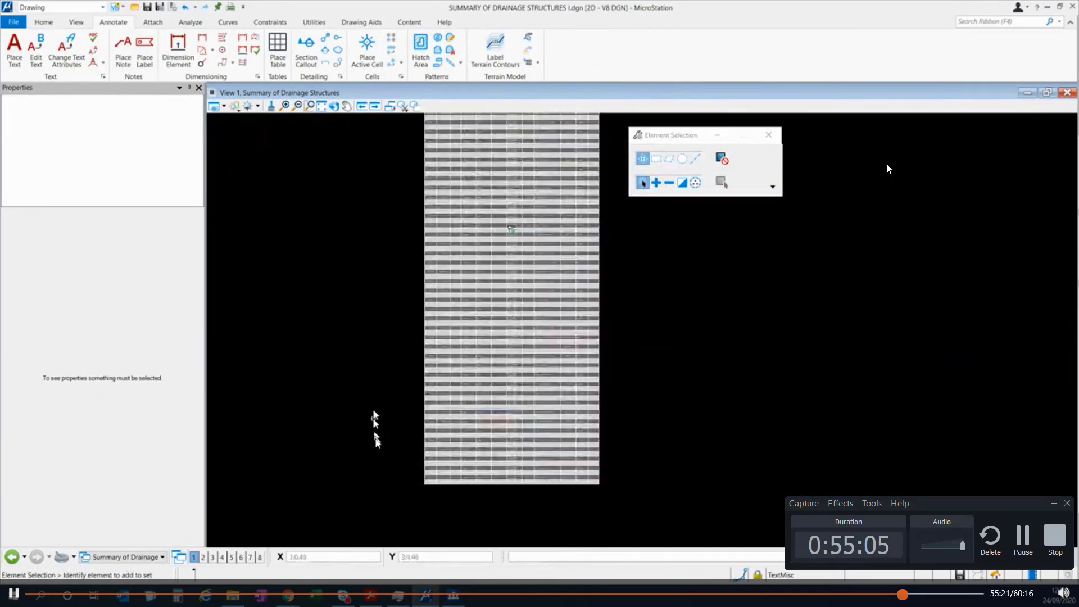
pyautogui.scroll(4, 396, 488)
pyautogui.scroll(-5, 430, 494)
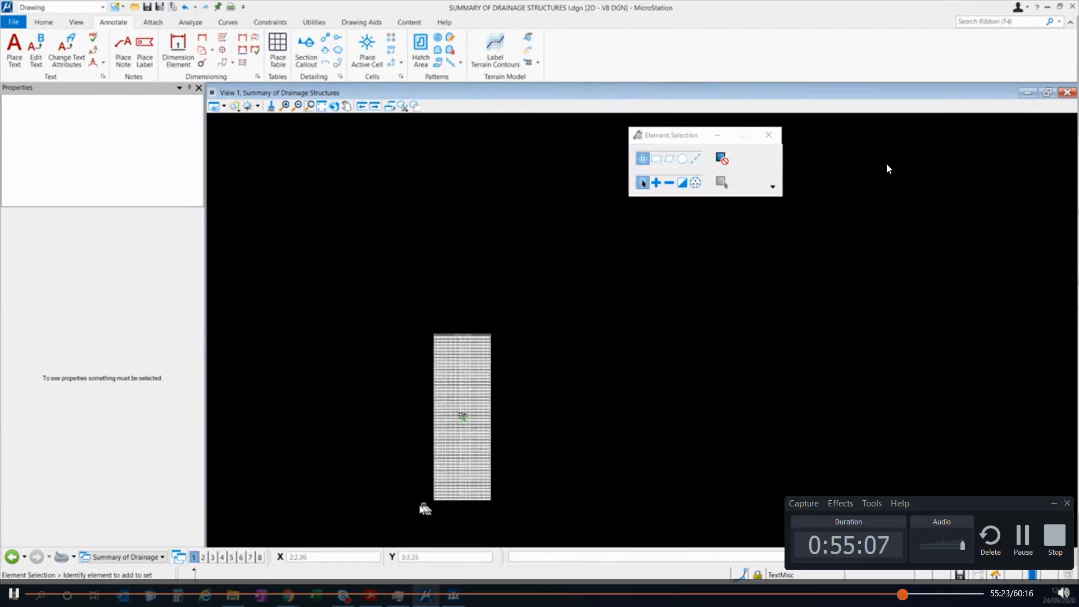
pyautogui.scroll(2, 411, 489)
pyautogui.scroll(2, 395, 468)
pyautogui.scroll(-2, 395, 464)
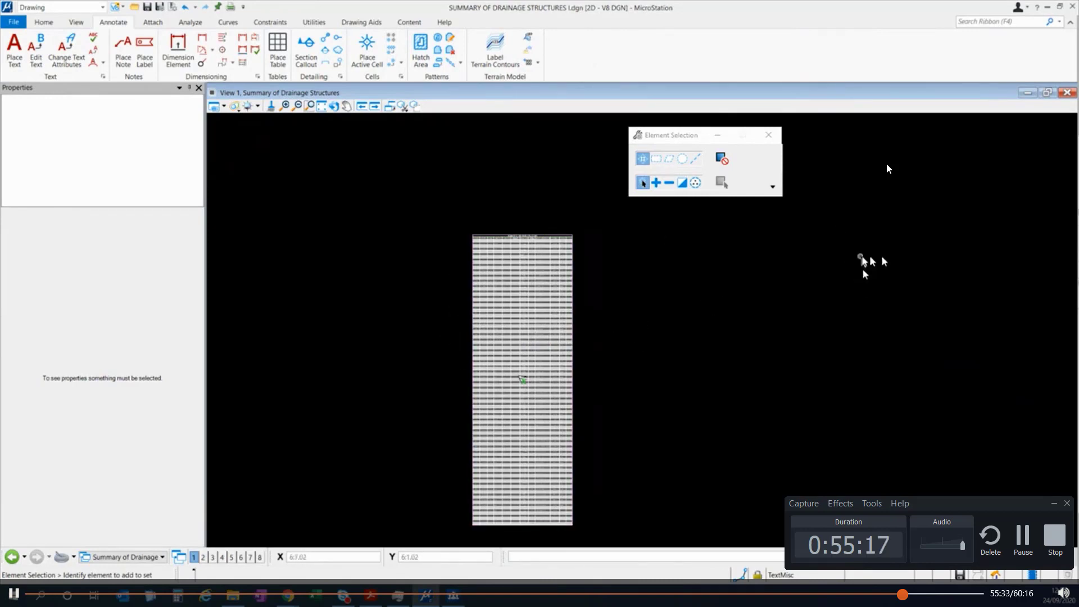
# - Set the drainage structures table's break type to Horizontal and deselect the table
pyautogui.click(483, 235)
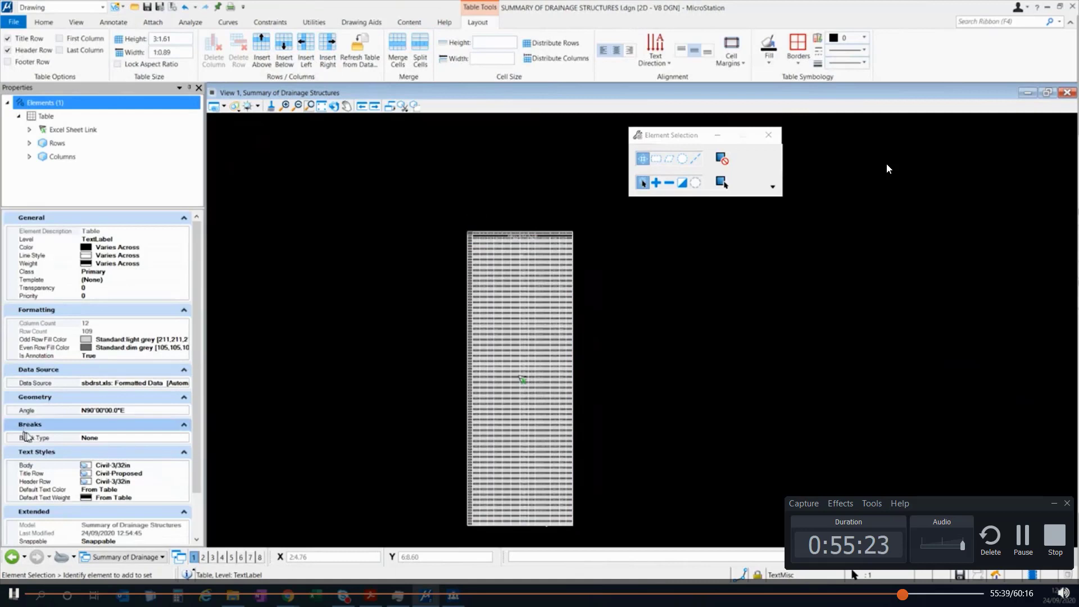
pyautogui.click(93, 441)
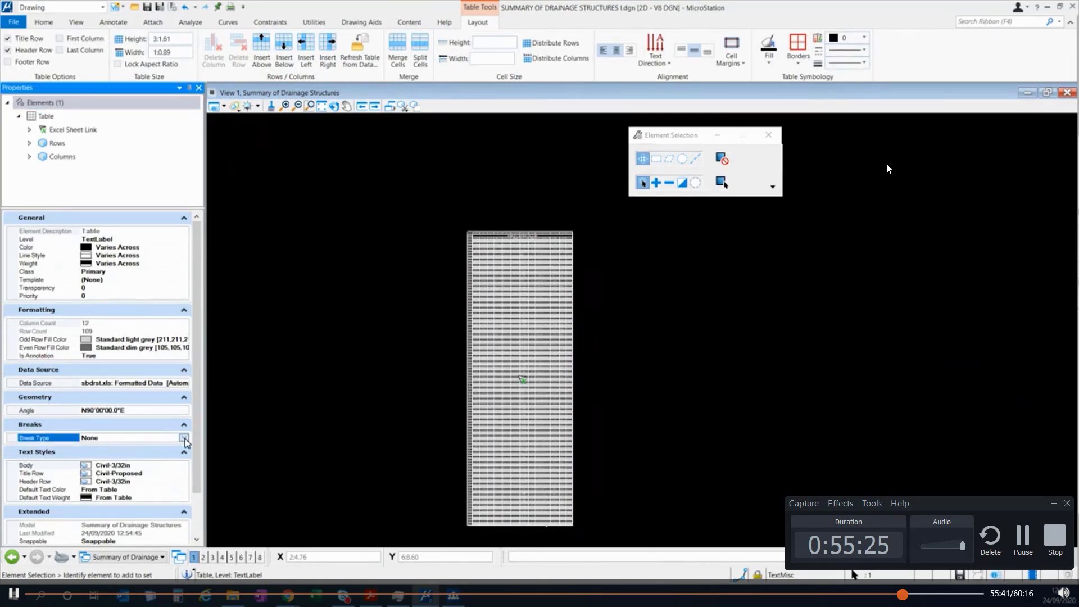
pyautogui.click(184, 437)
pyautogui.click(103, 453)
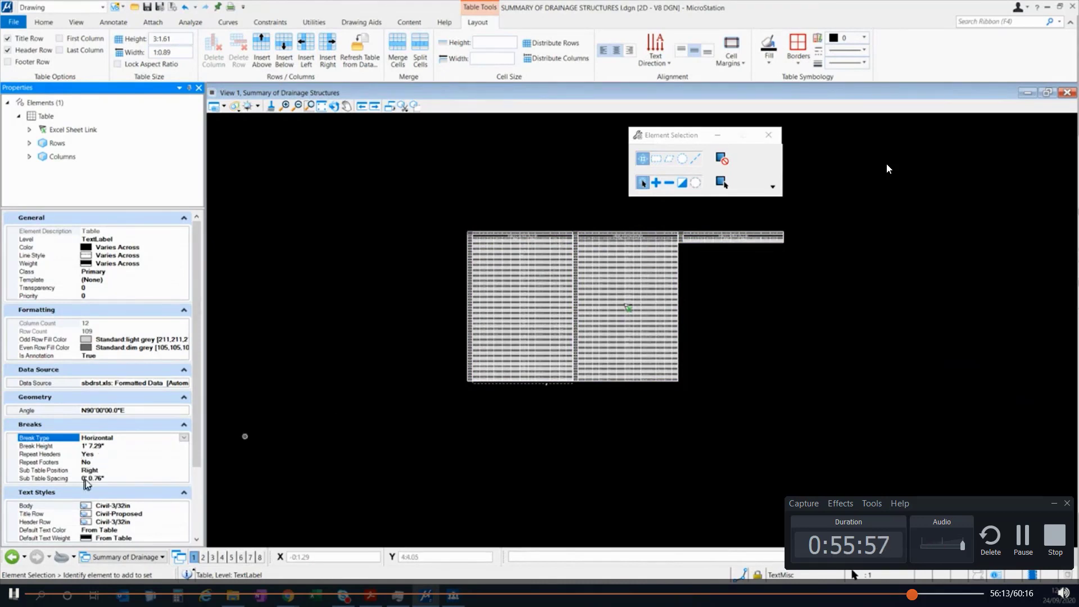
pyautogui.click(323, 296)
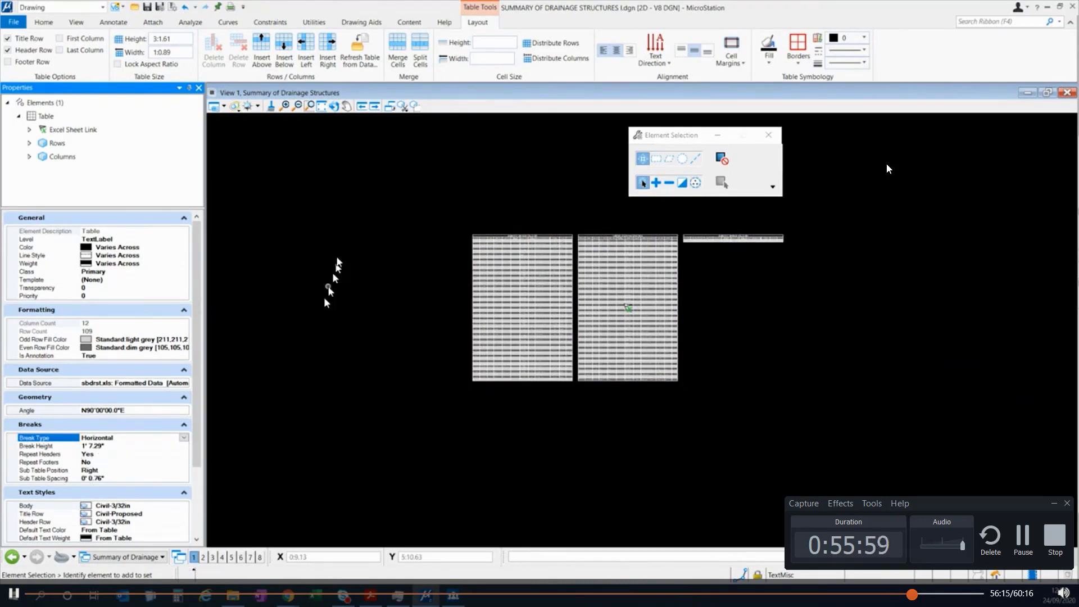